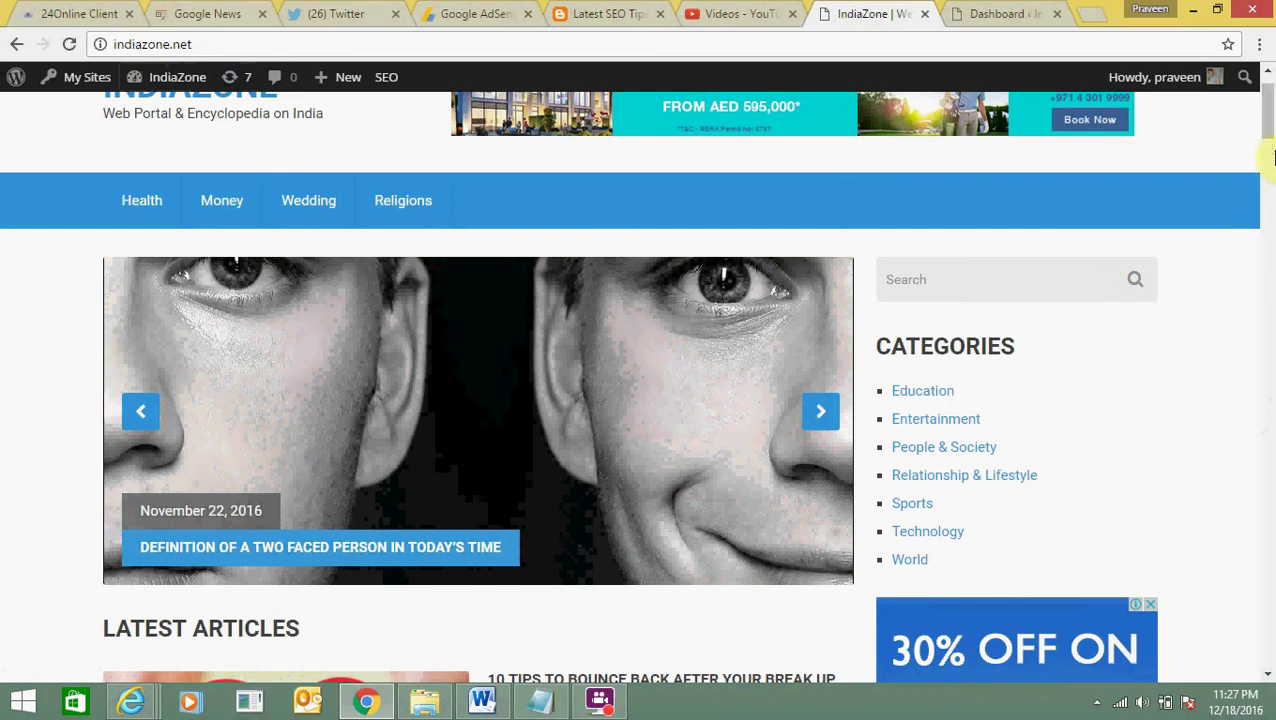
Step: Step the IndiaZone homepage slider forward through the indoor plants post to the break-up tips post
scroll(1270, 140, down, 3)
scroll(1266, 140, up, 3)
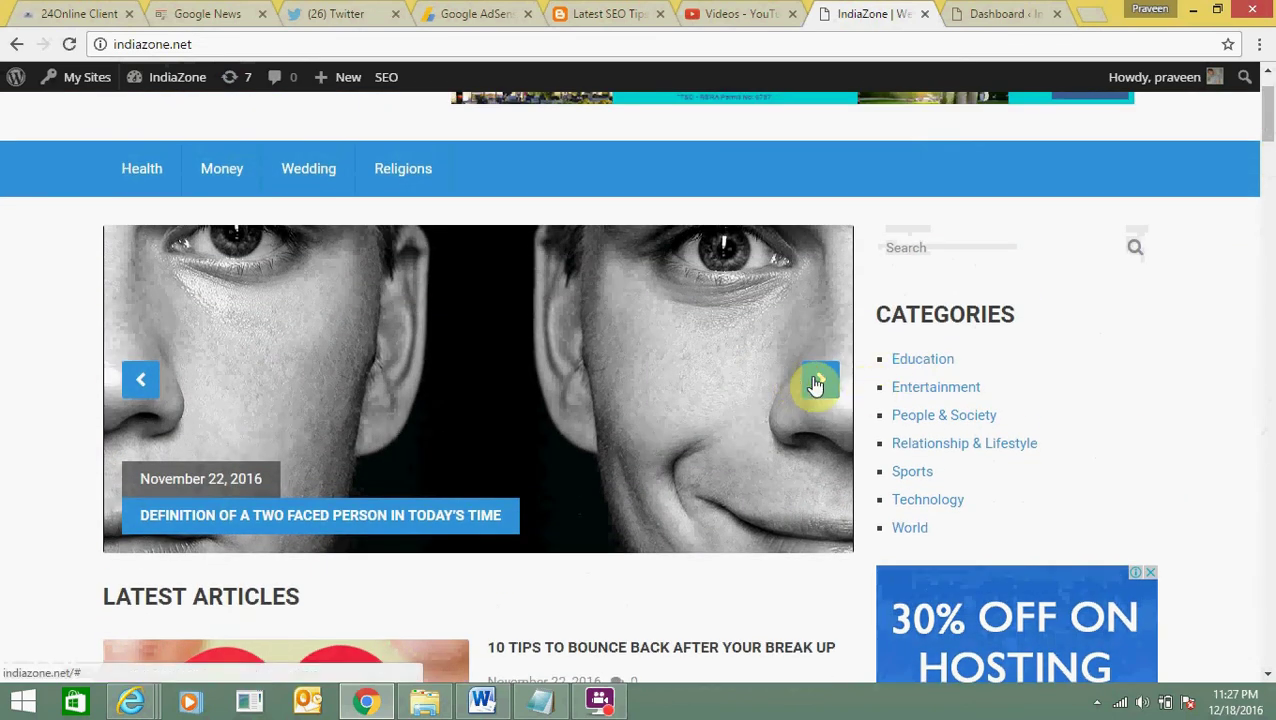
click(815, 383)
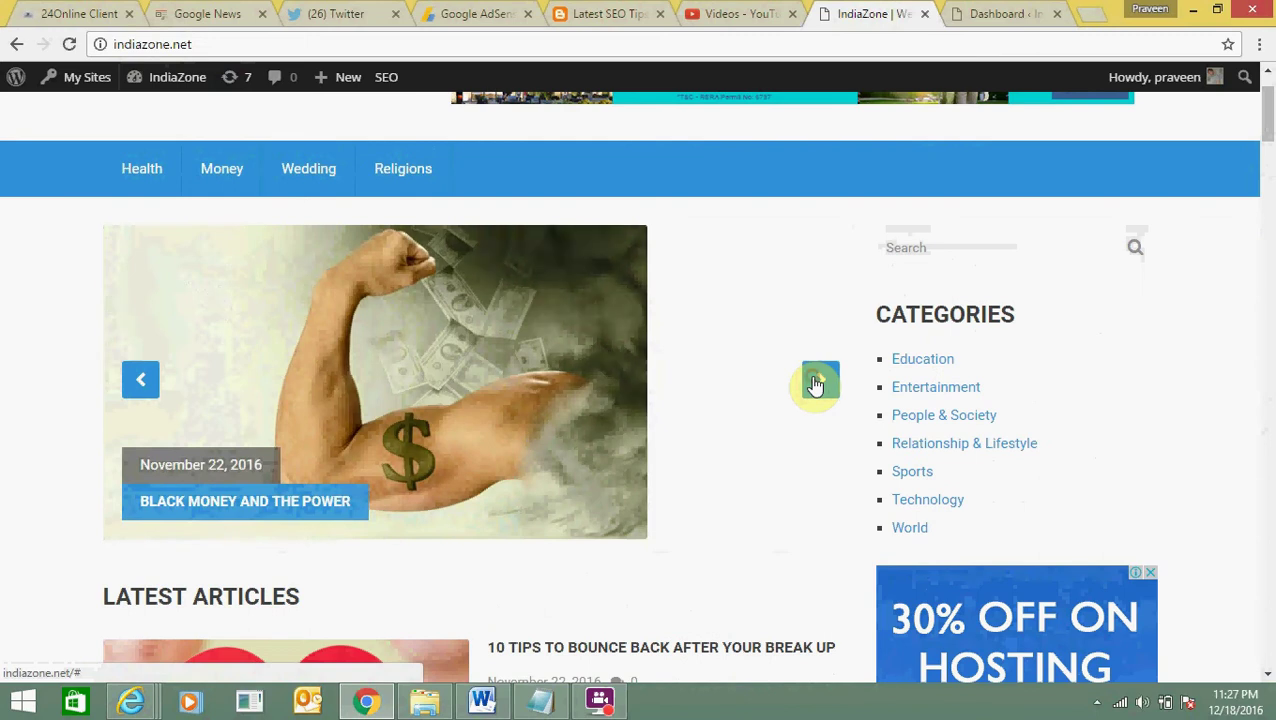
click(815, 383)
click(815, 383)
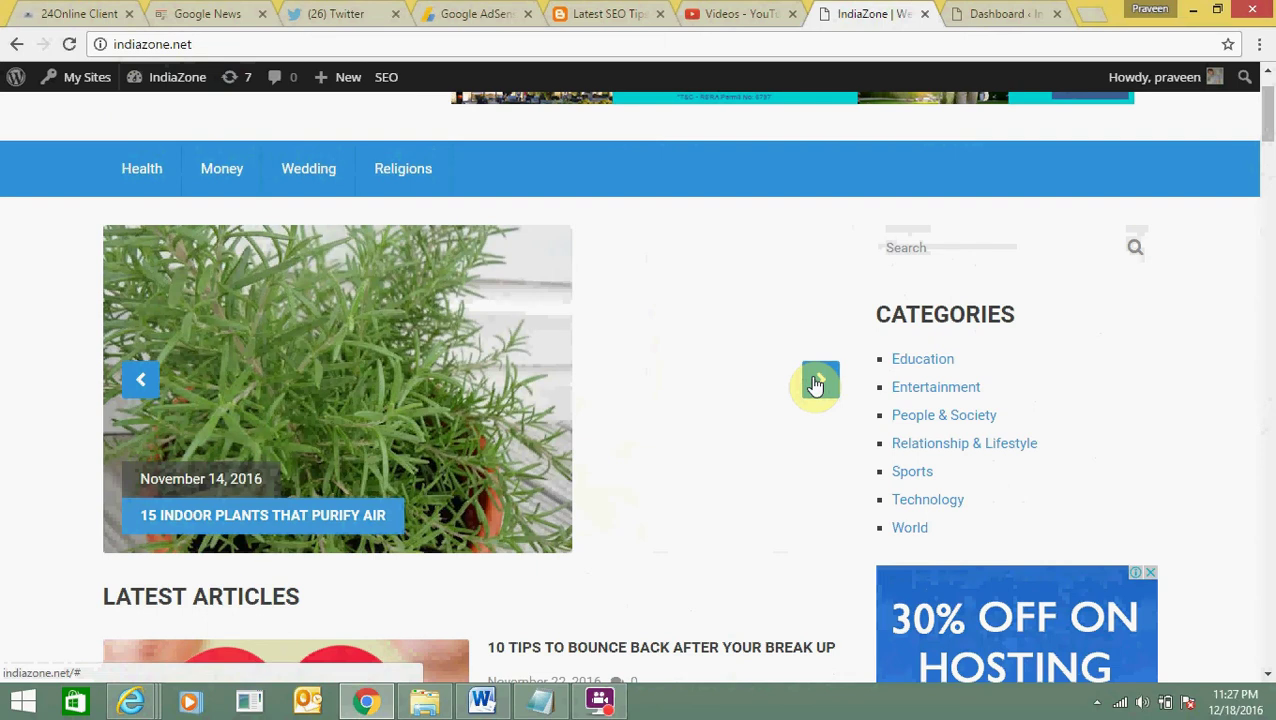
click(815, 383)
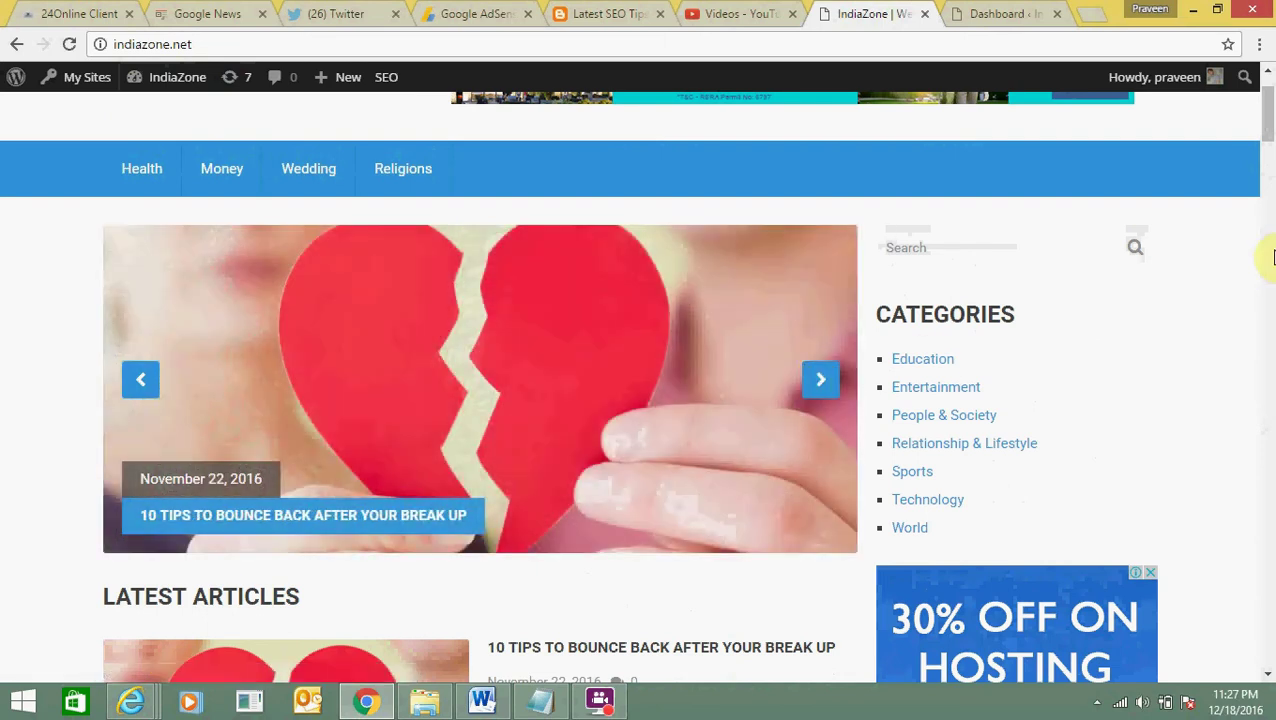
scroll(1268, 160, down, 3)
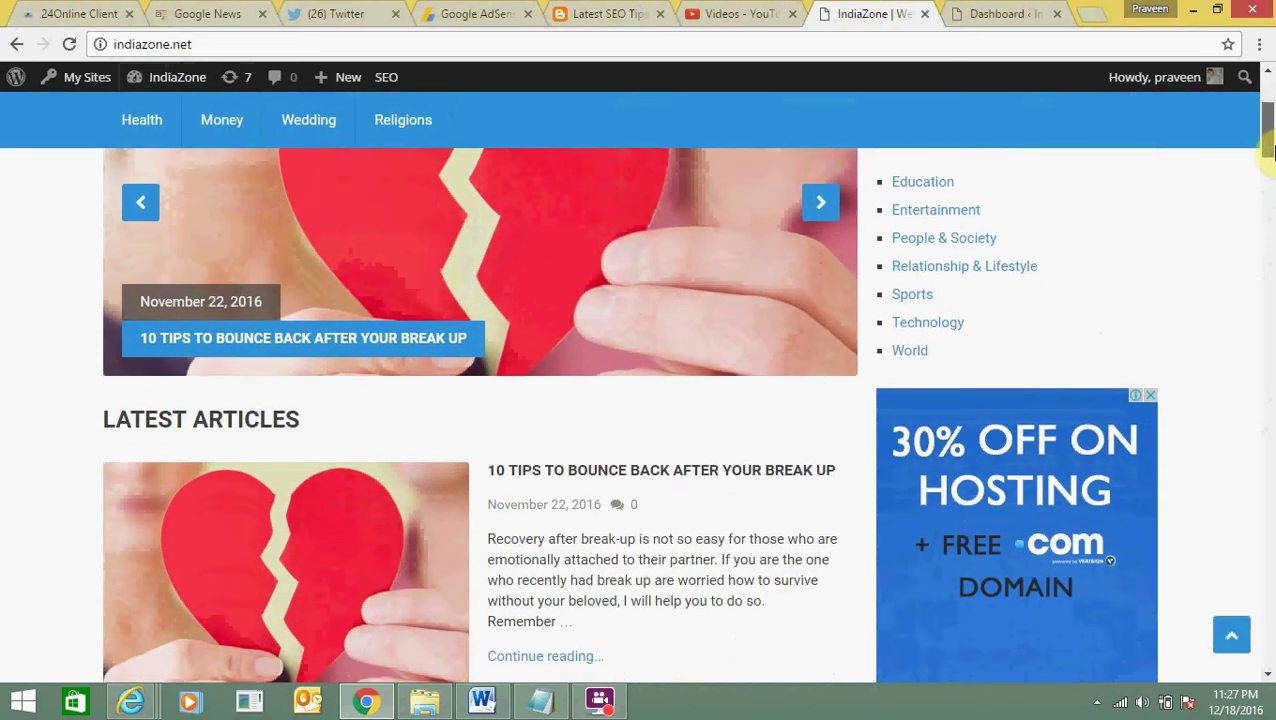
mouse_move(1268, 150)
mouse_down()
mouse_move(1268, 186)
mouse_move(1268, 135)
mouse_up()
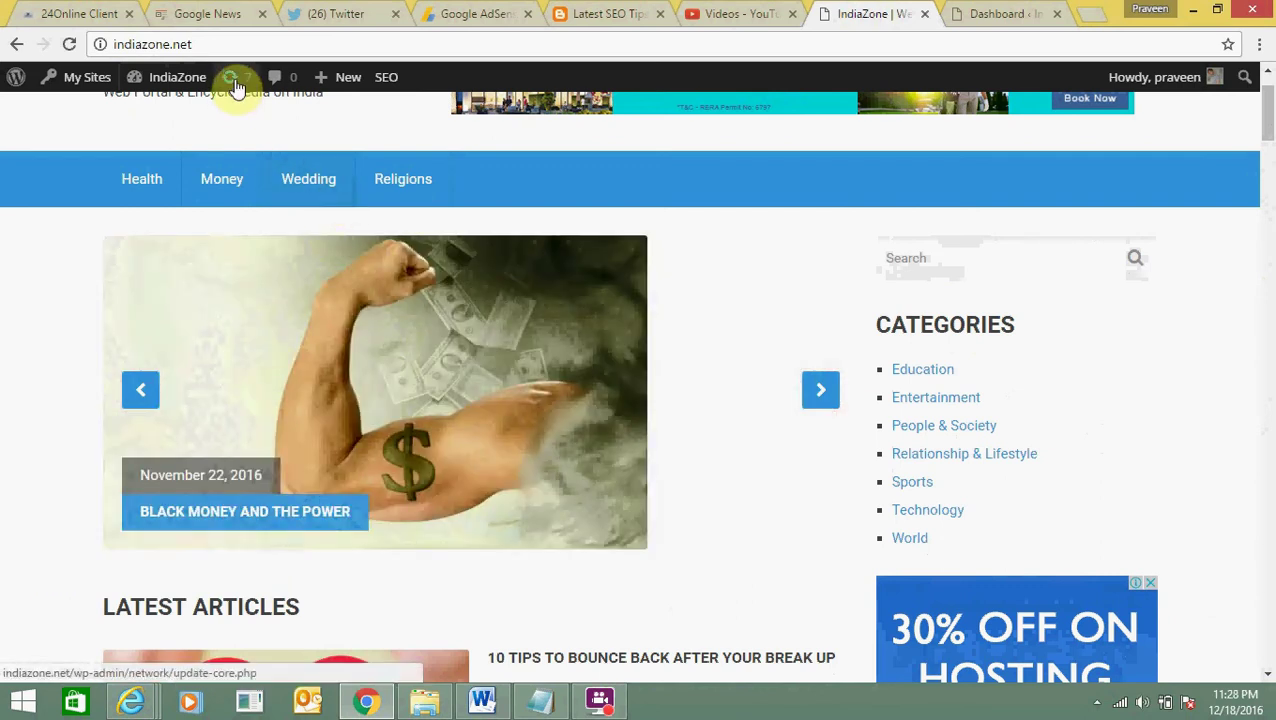
Step: Go to the wp-admin Dashboard and choose Appearance > Theme Options
click(982, 10)
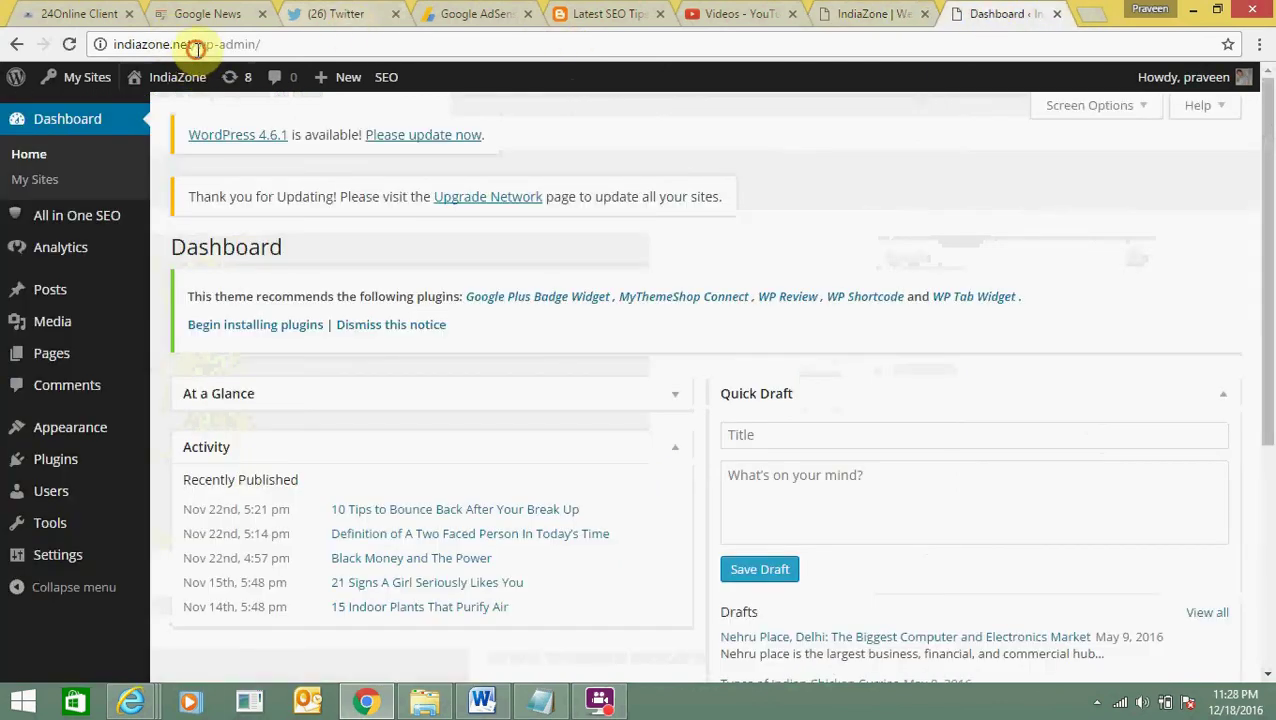
drag(195, 50, 288, 52)
click(290, 50)
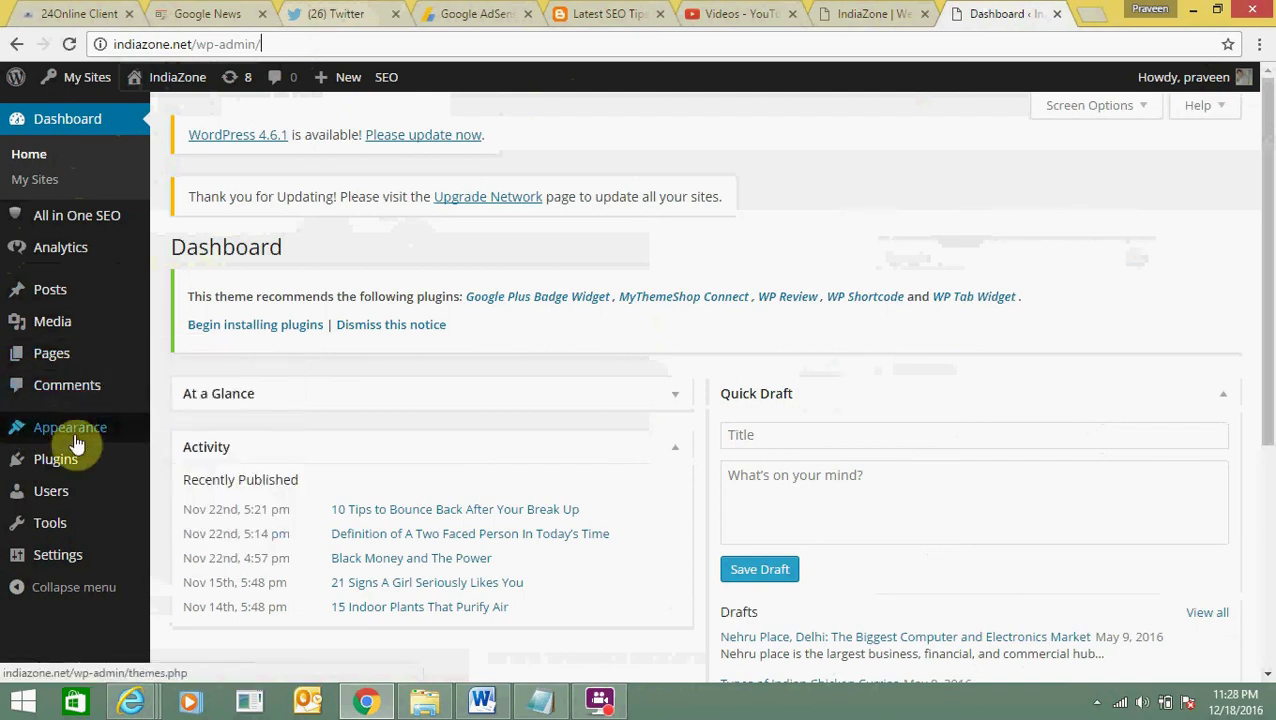
mouse_move(74, 438)
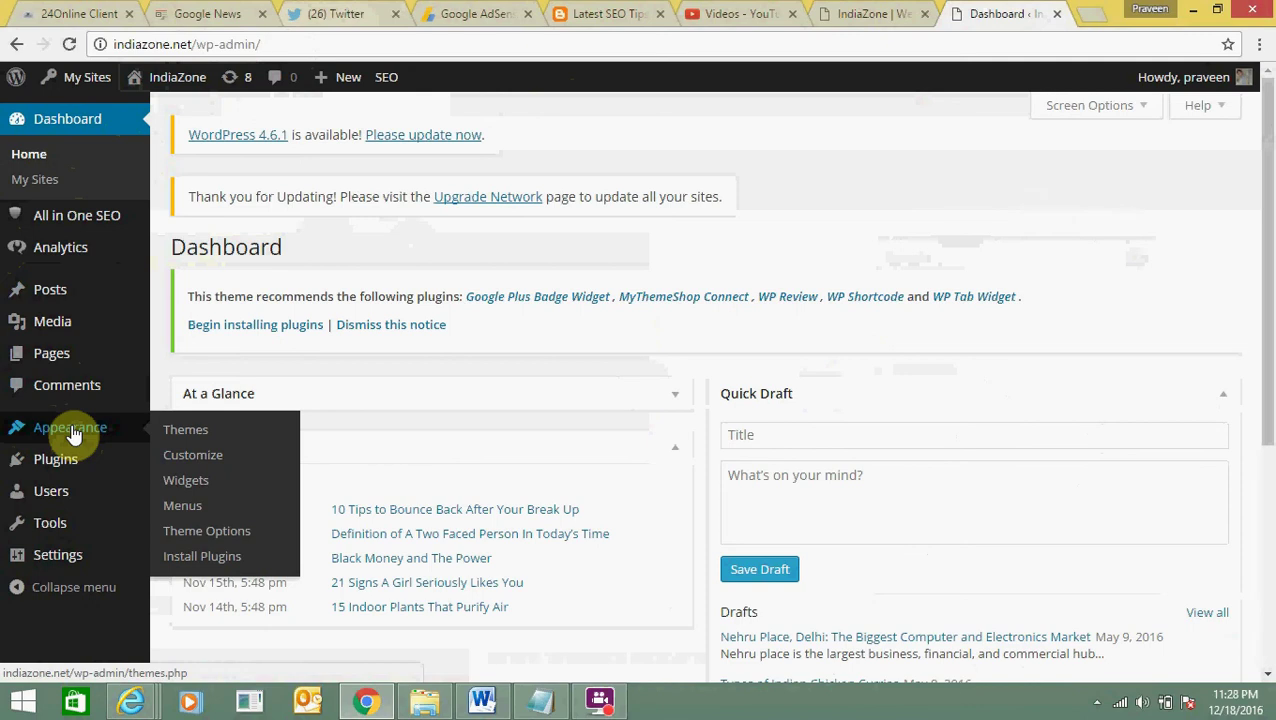
click(241, 536)
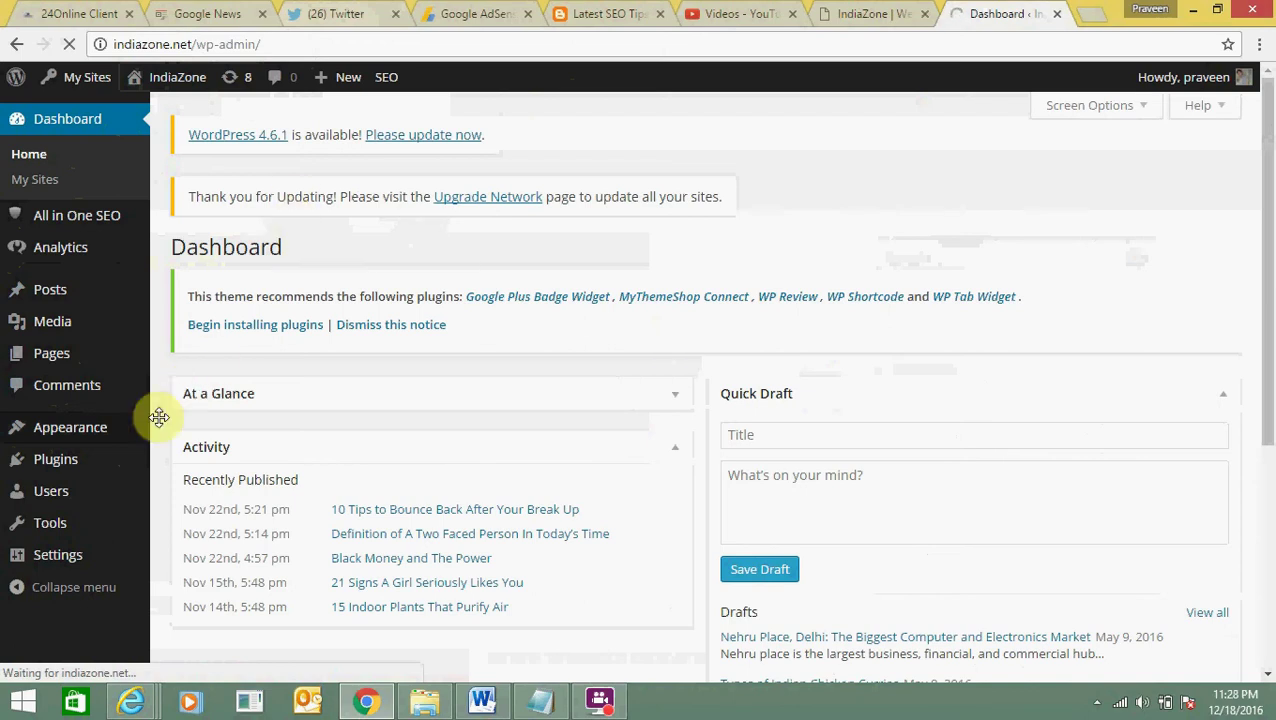
Step: Let the theme options address load, which ends on an ERROR 404 NOT FOUND page
mouse_move(130, 432)
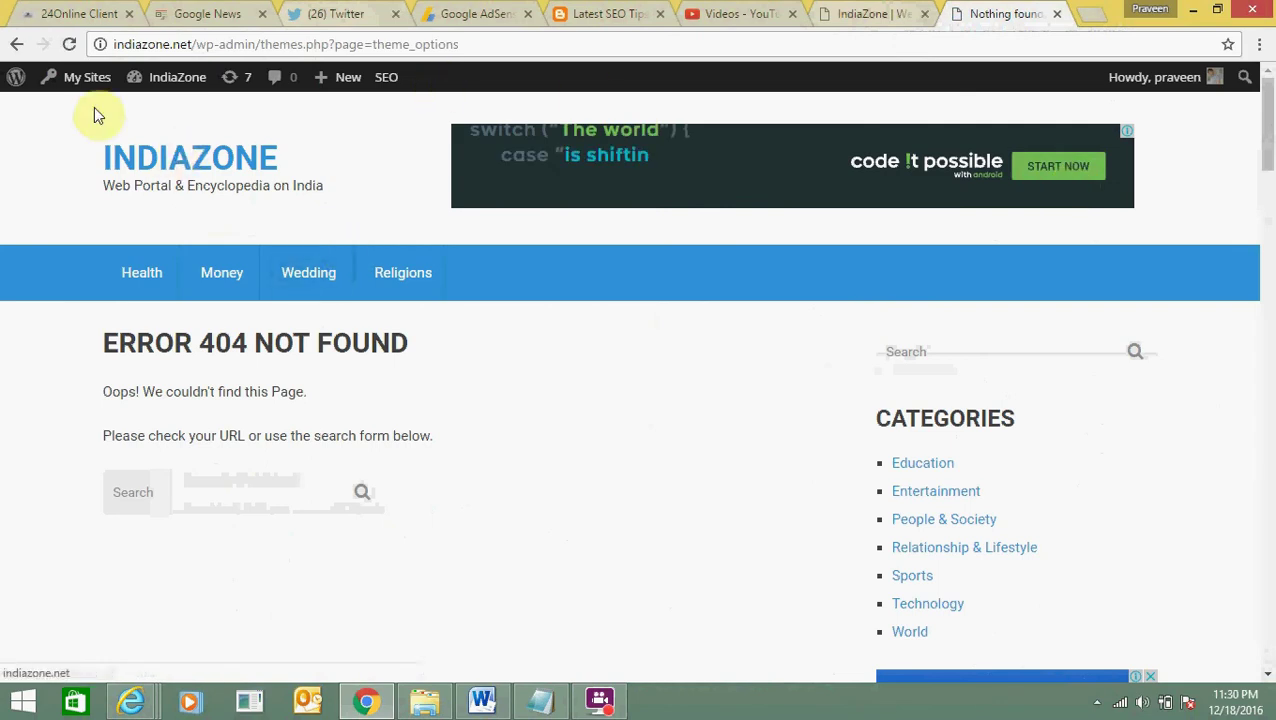
Step: Open the IndiaZone Dashboard through the My Sites > IndiaZone menu
mouse_move(88, 93)
mouse_move(91, 148)
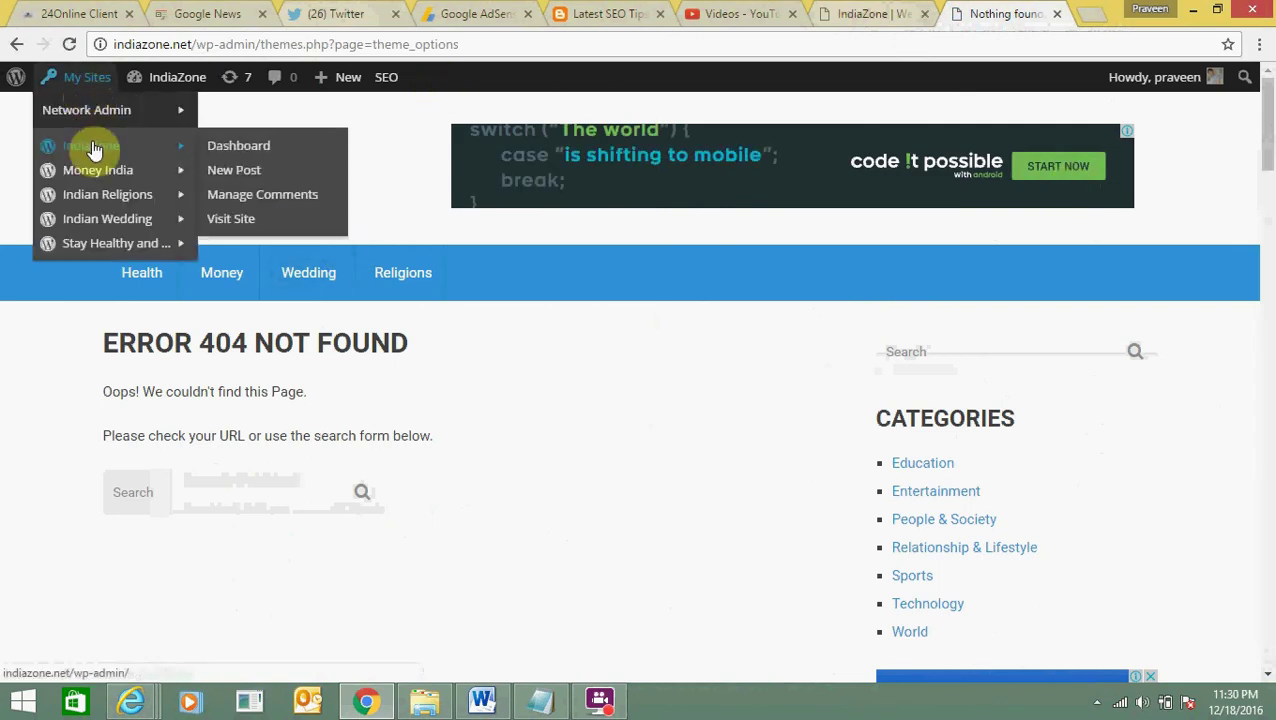
click(245, 158)
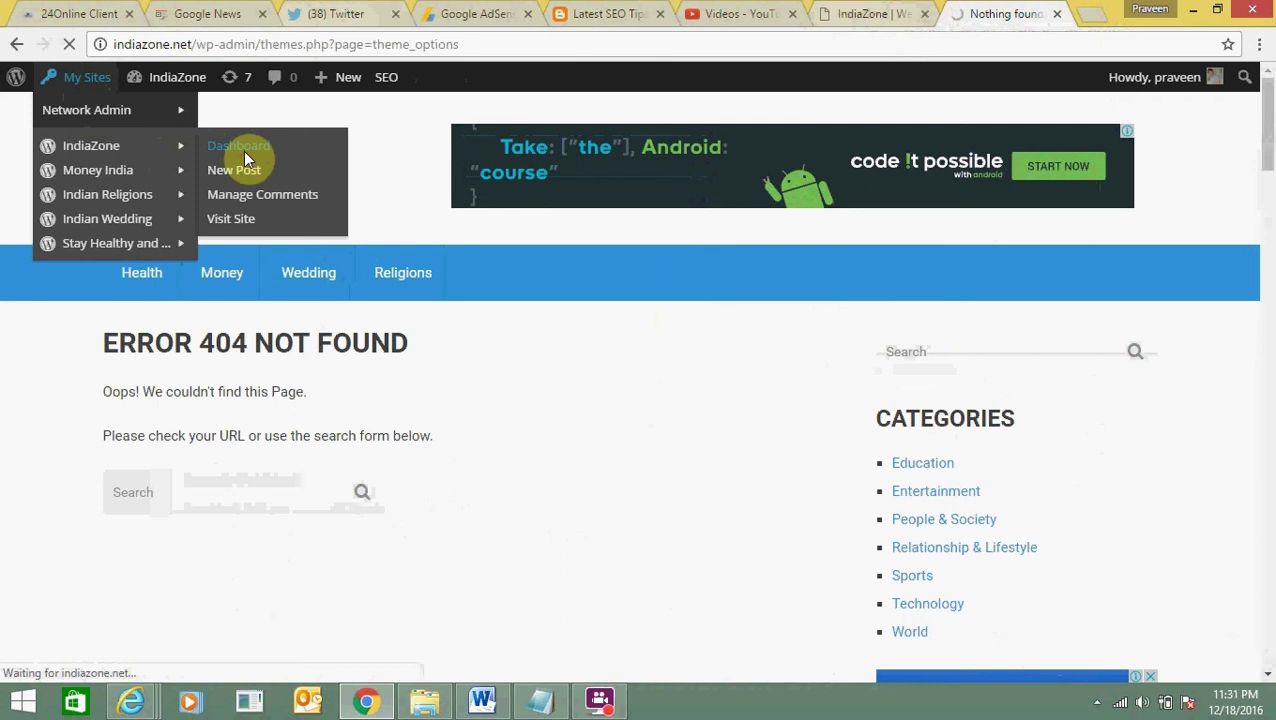
Step: On the IndiaZone homepage, advance the slider to the two-faced person post and scroll down
click(838, 10)
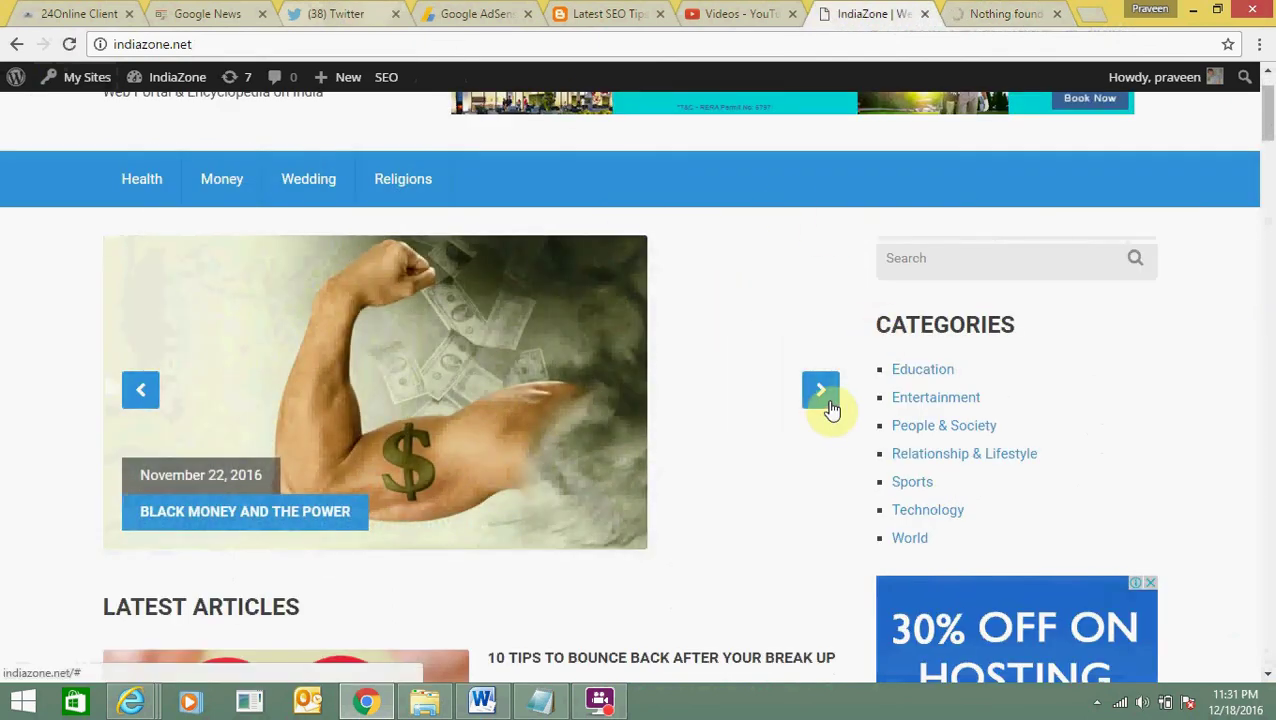
click(821, 392)
click(830, 408)
click(830, 408)
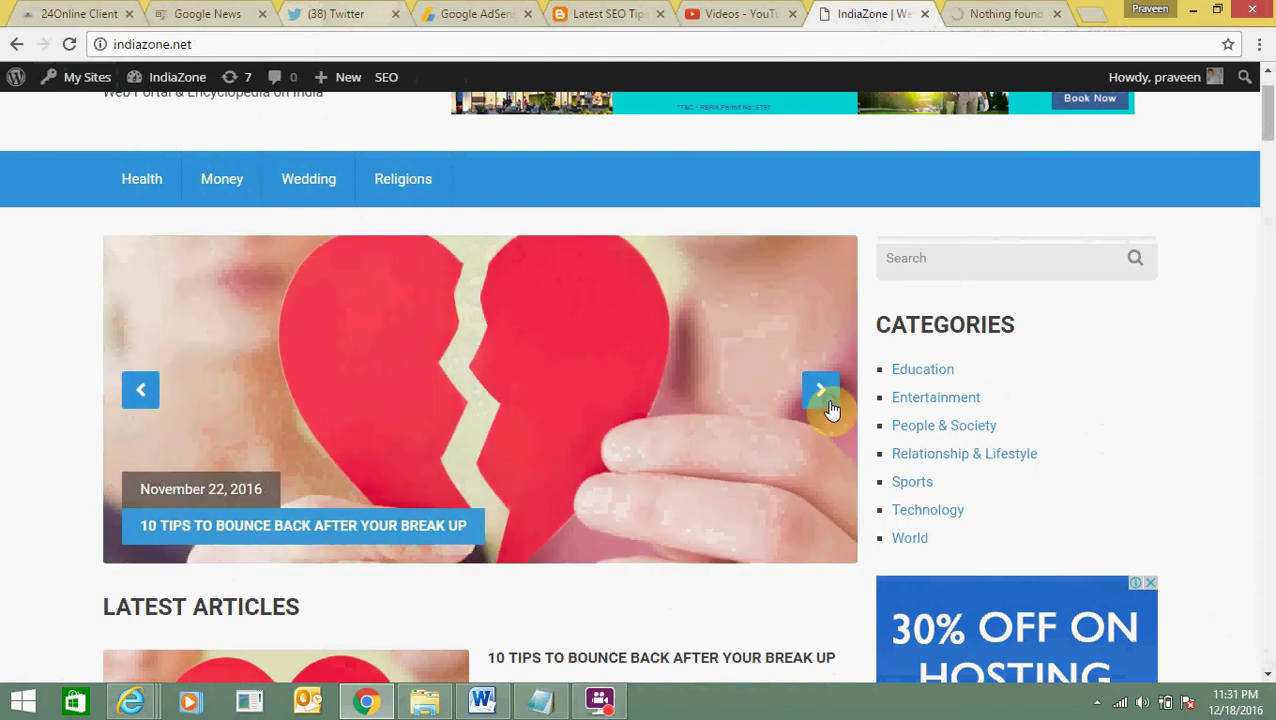
click(830, 408)
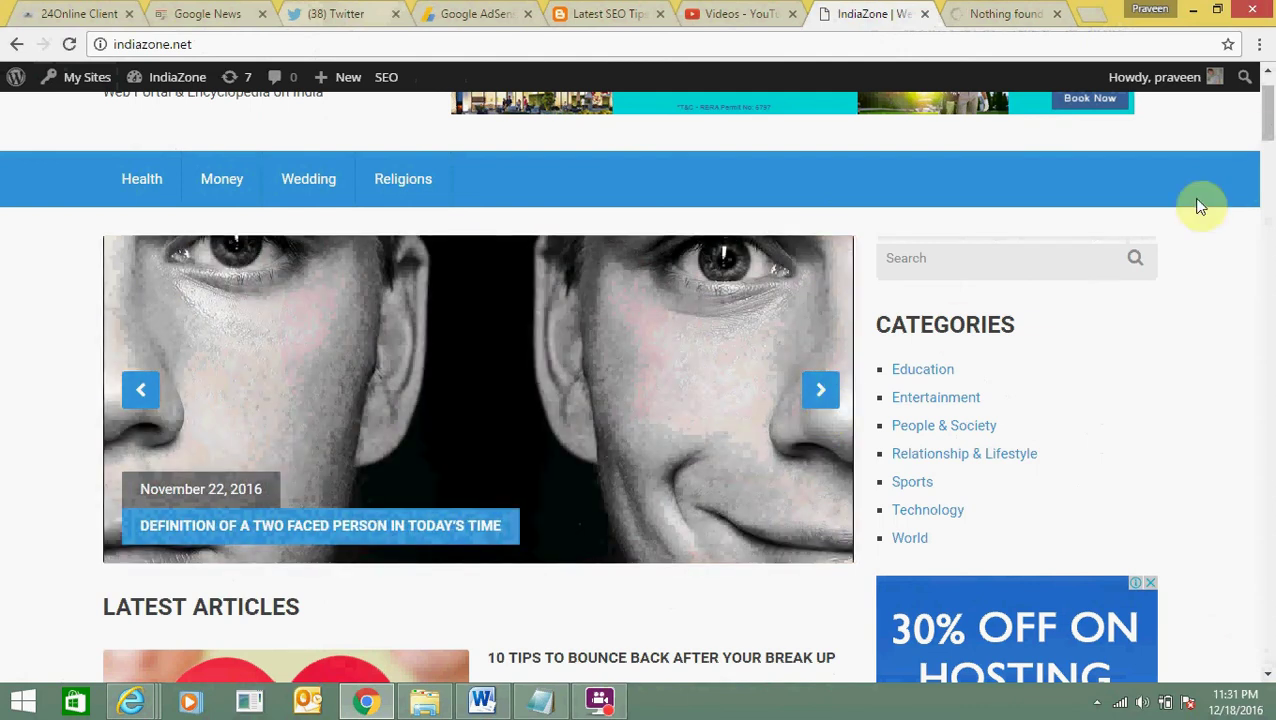
drag(1266, 131, 1270, 200)
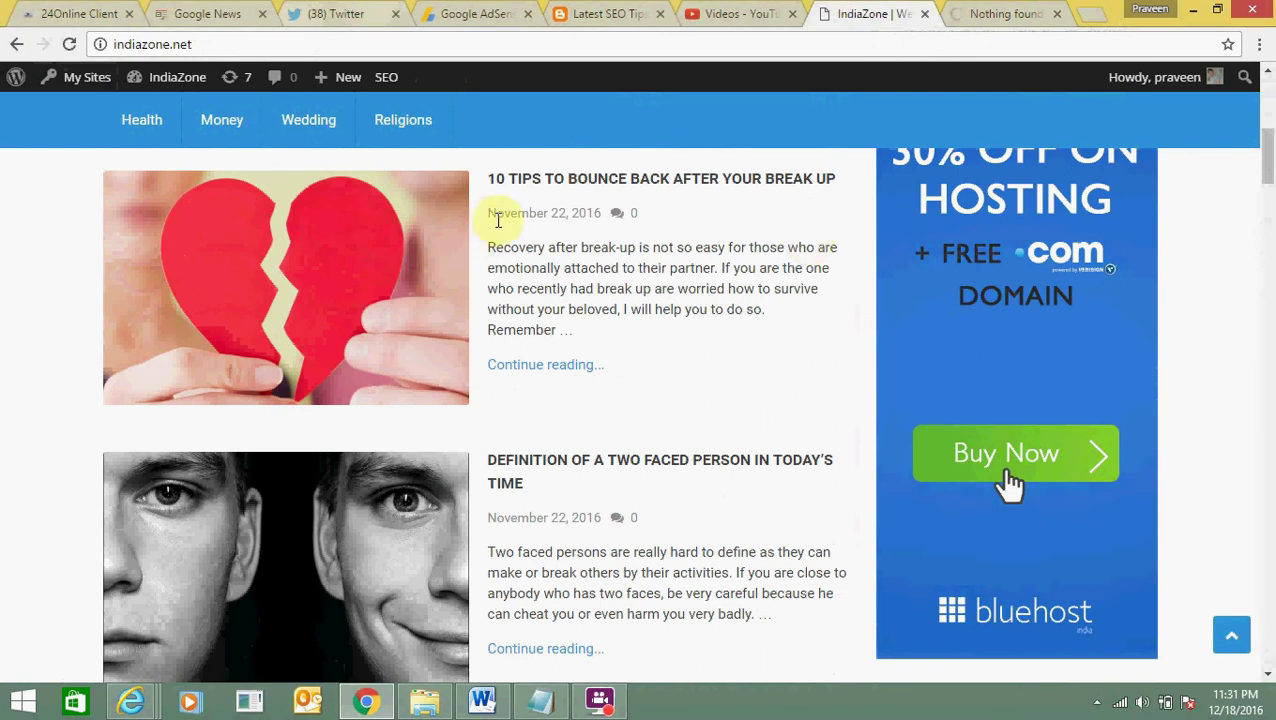
Step: Highlight the first two articles' publish dates, then return to the admin Dashboard
drag(497, 214, 578, 214)
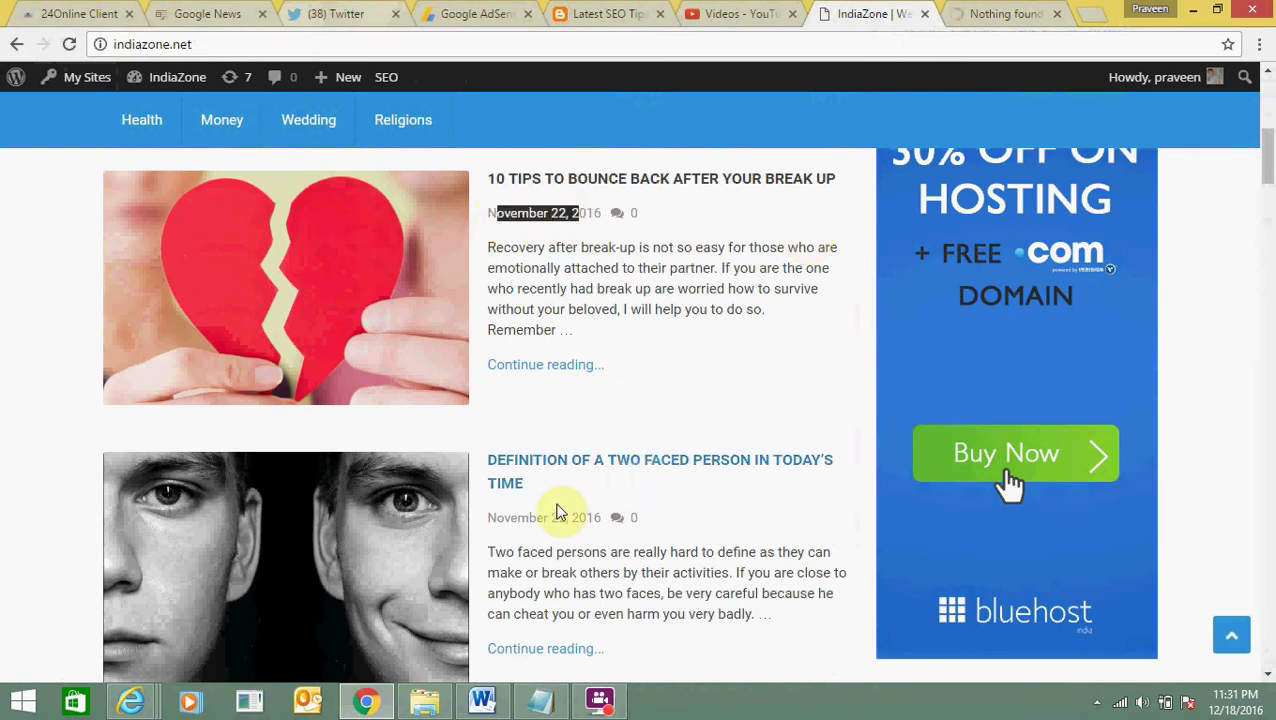
drag(512, 518, 586, 522)
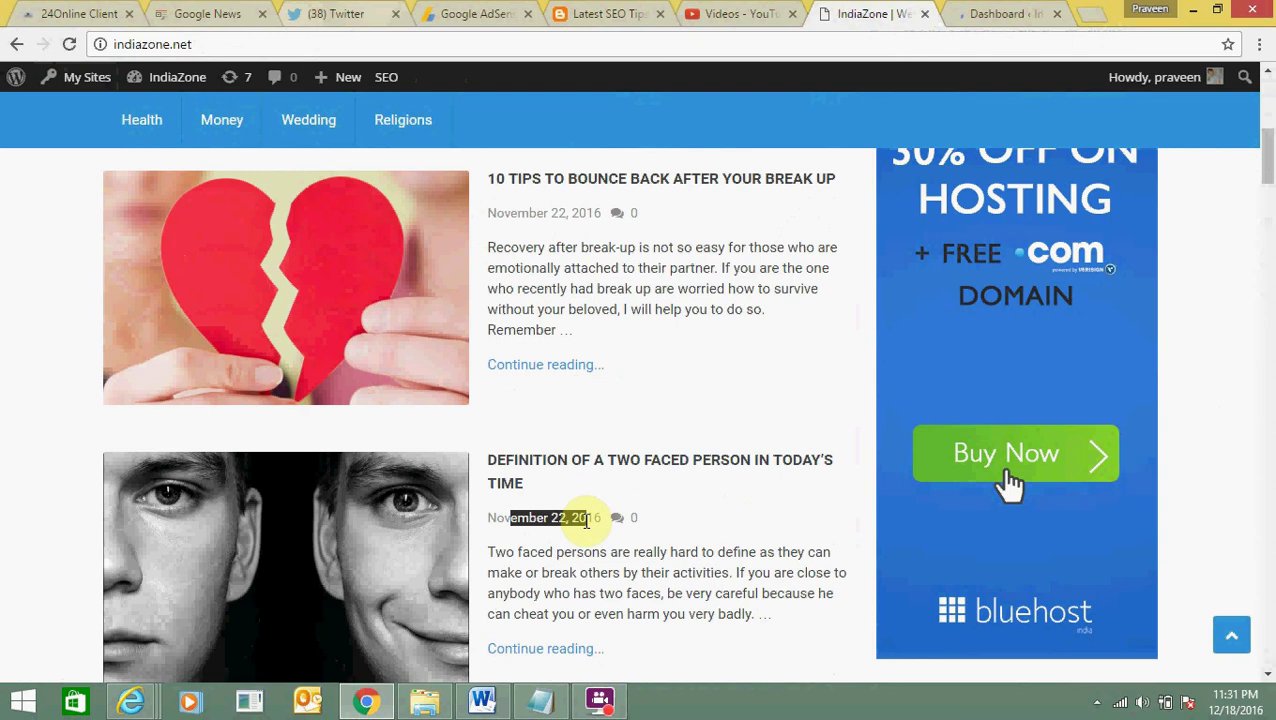
click(1030, 13)
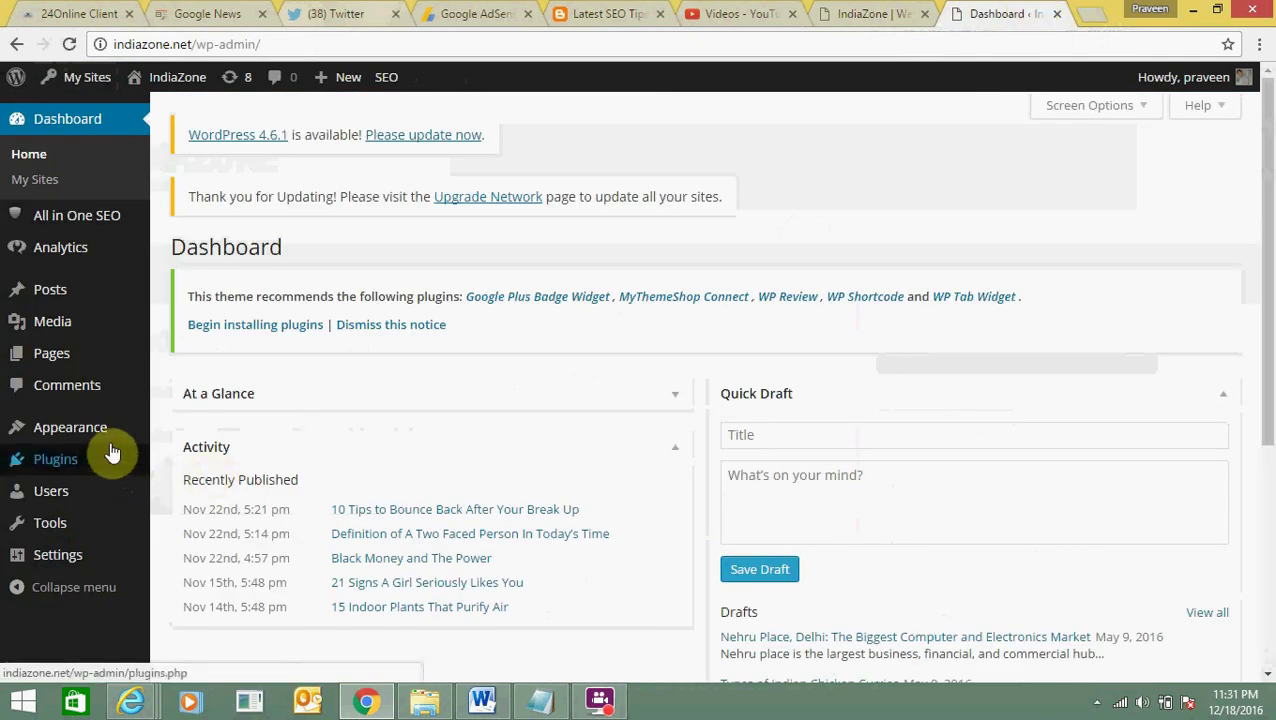
mouse_move(113, 445)
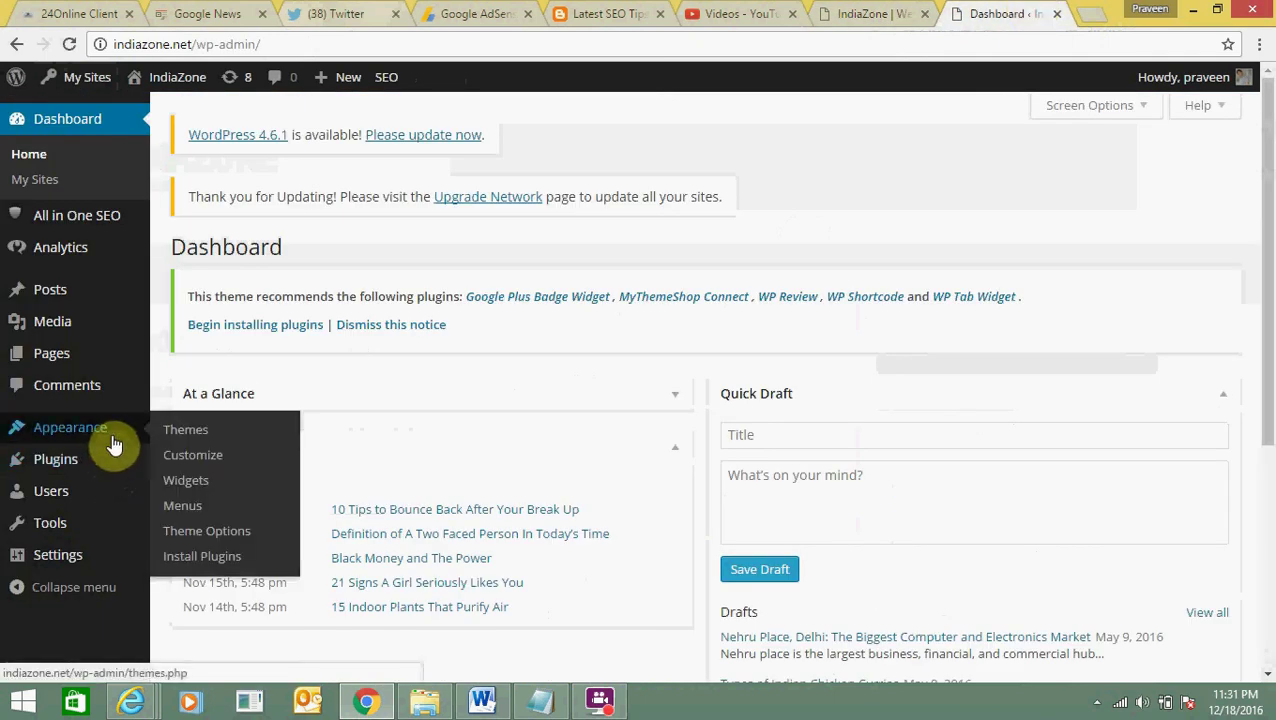
Step: Load Theme Options, then review the IndiaZone homepage slider showing 'Black Money and the Power'
click(243, 530)
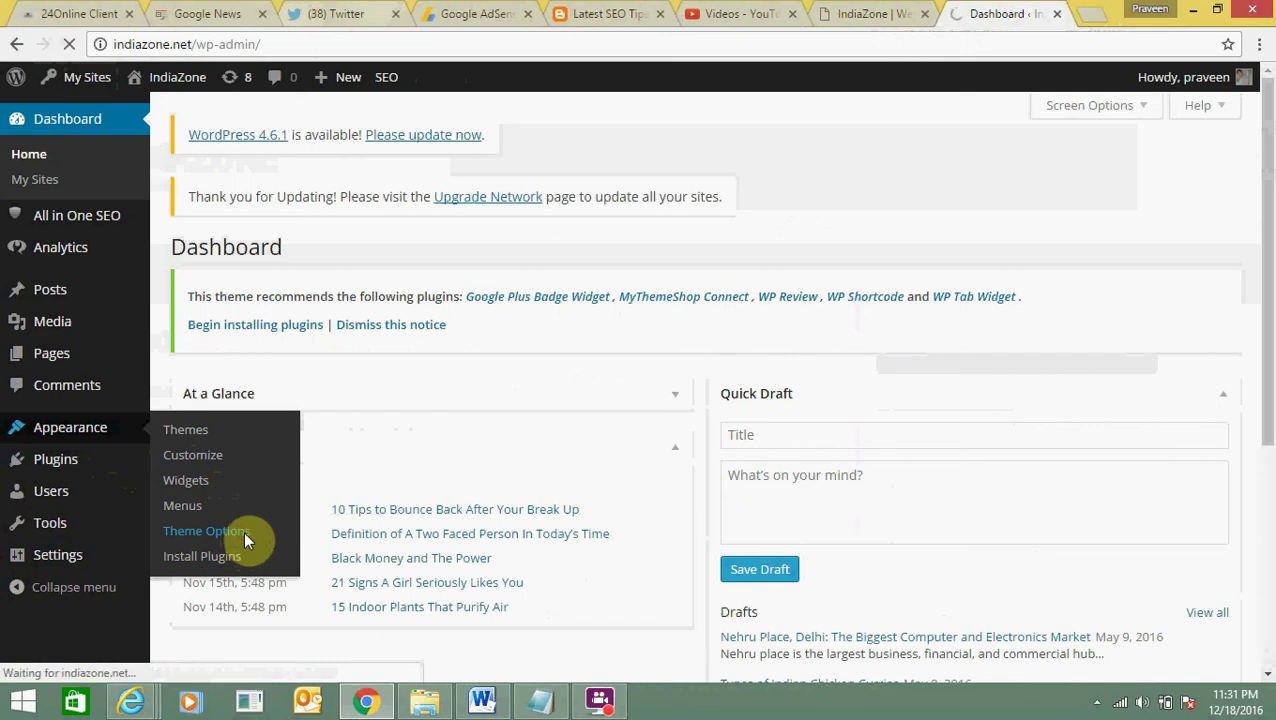
click(877, 10)
scroll(1268, 152, up, 4)
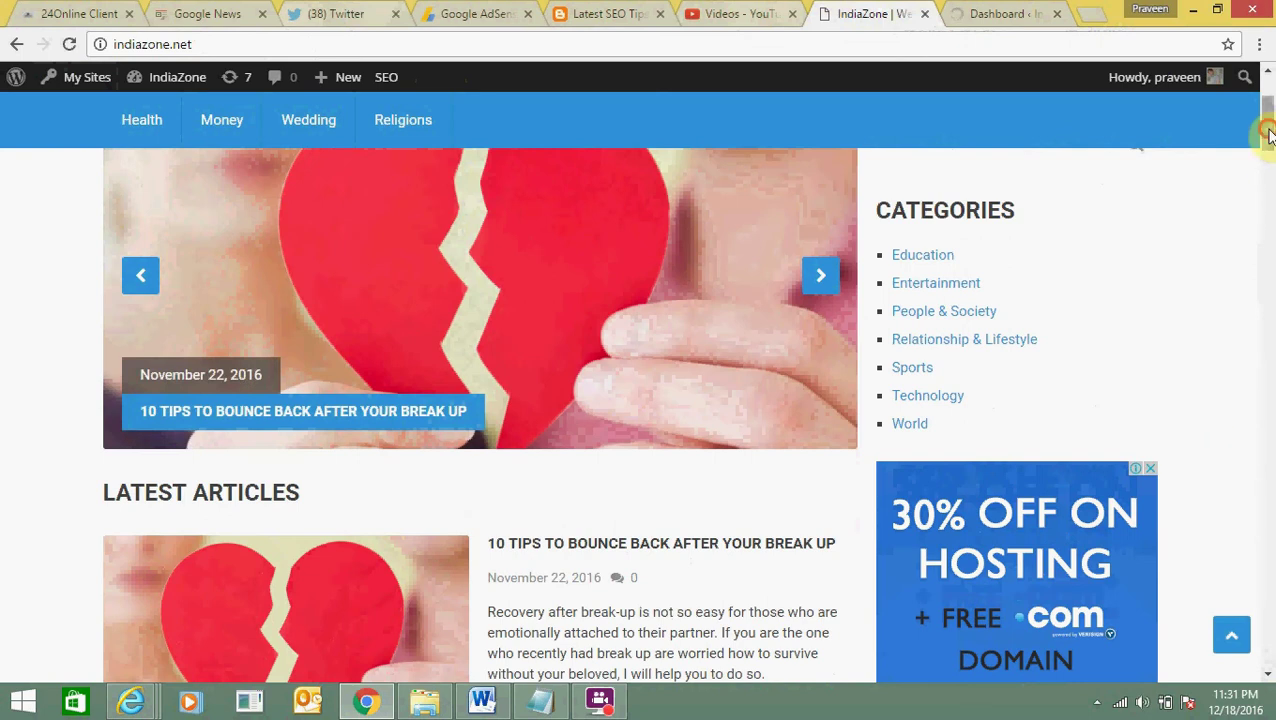
scroll(1267, 128, up, 2)
scroll(1268, 118, up, 1)
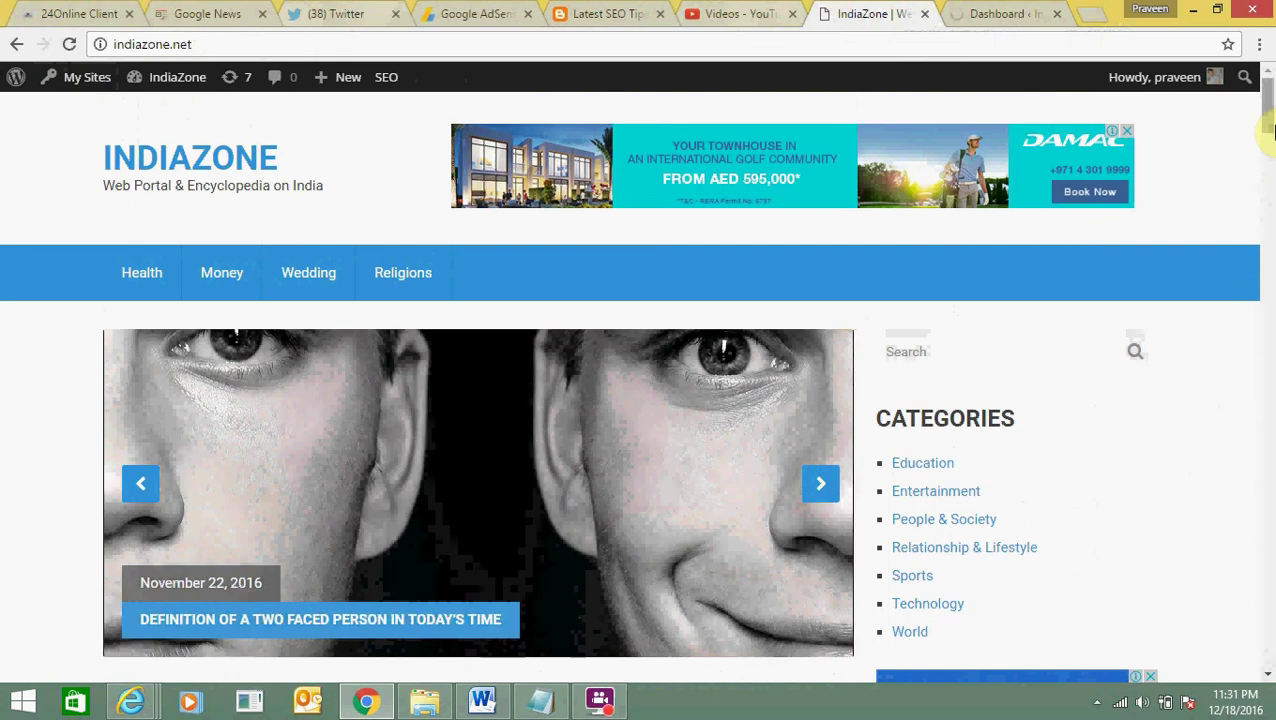
drag(1268, 128, 1268, 178)
scroll(1268, 178, down, 1)
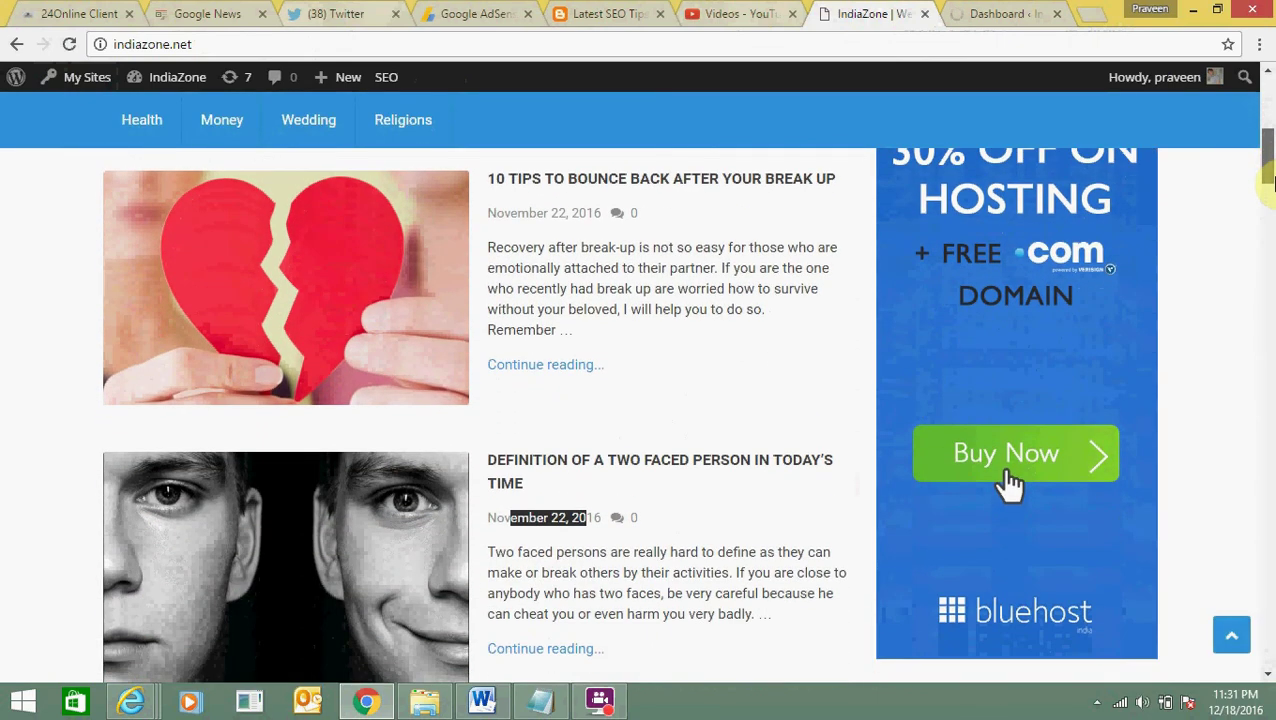
drag(1268, 178, 1264, 140)
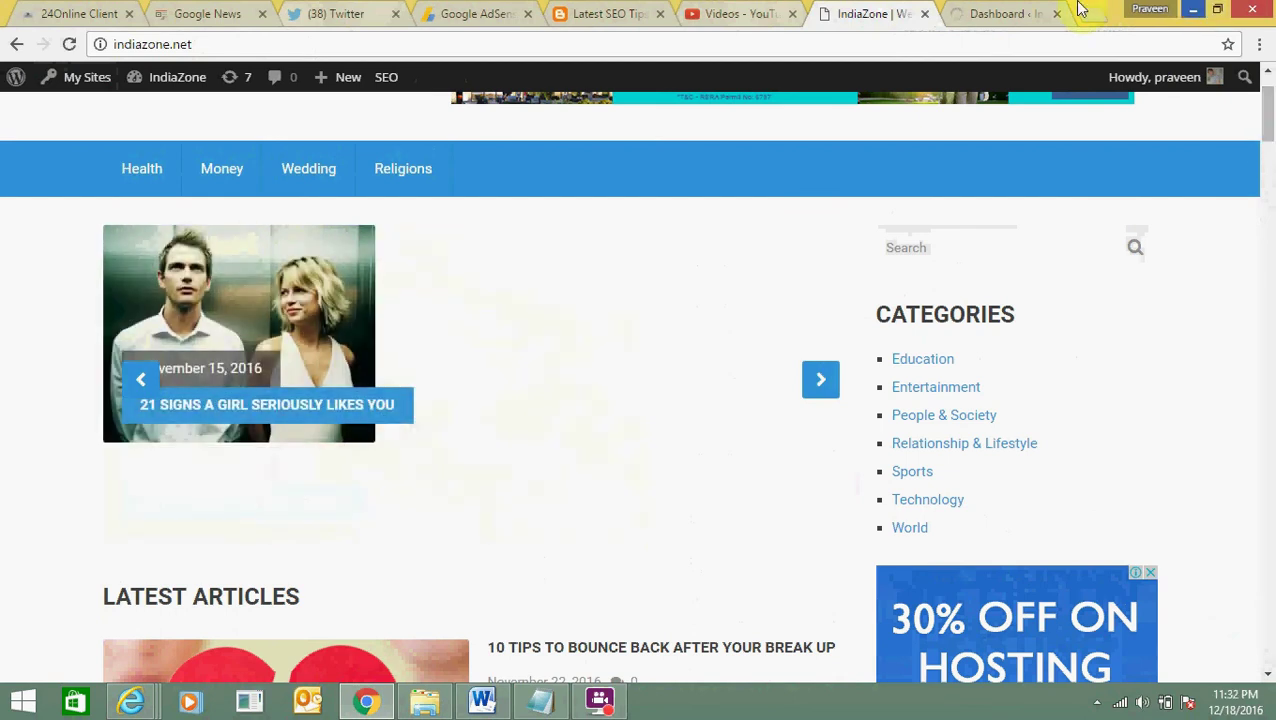
click(975, 10)
click(885, 10)
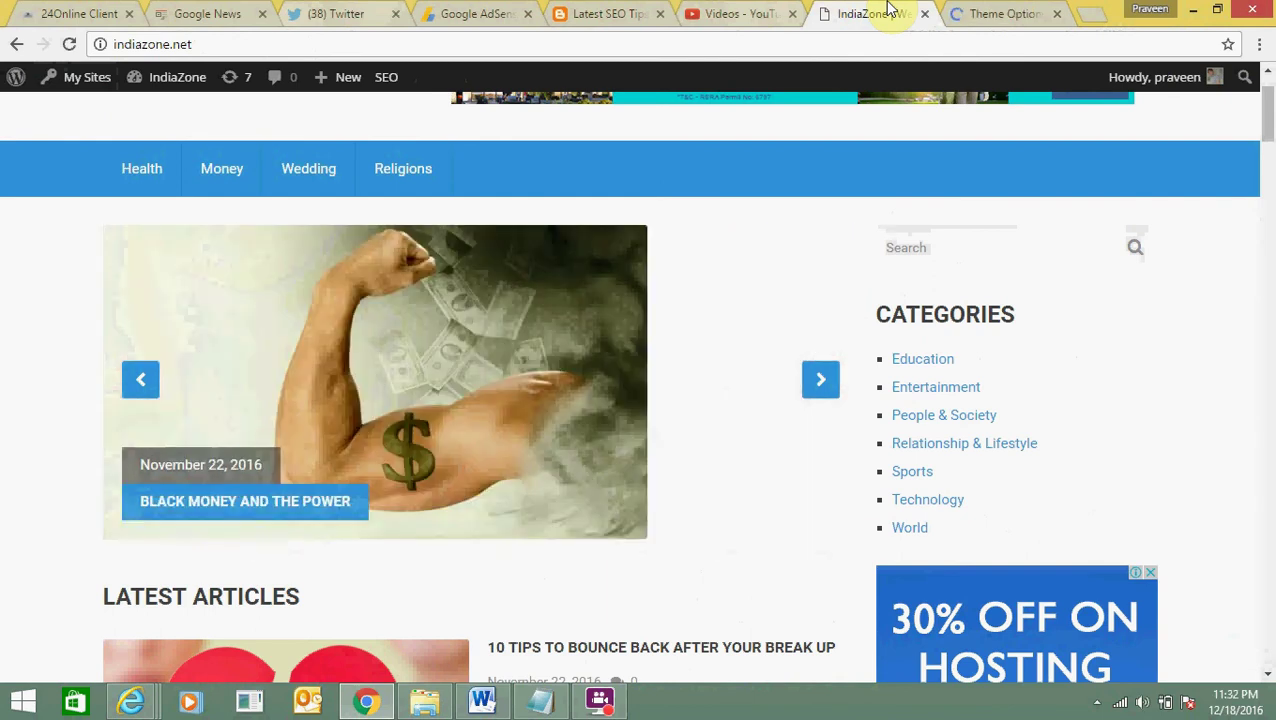
click(1040, 12)
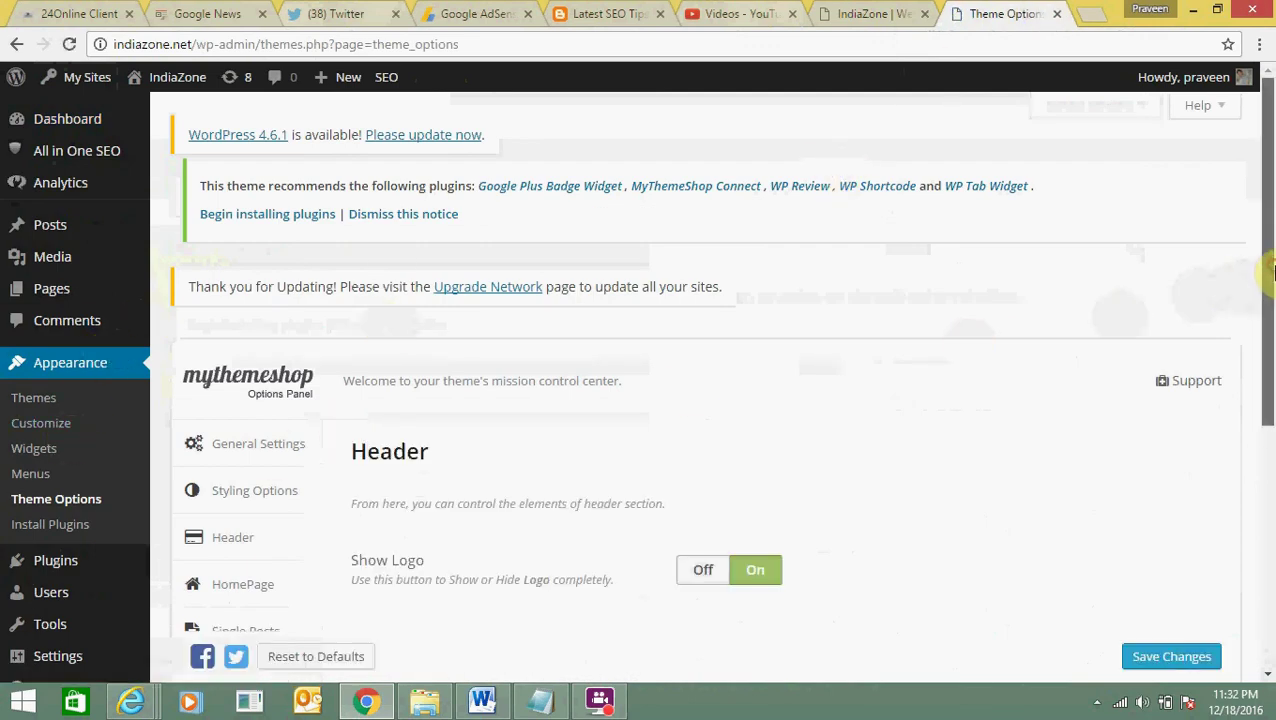
drag(1270, 275, 1268, 360)
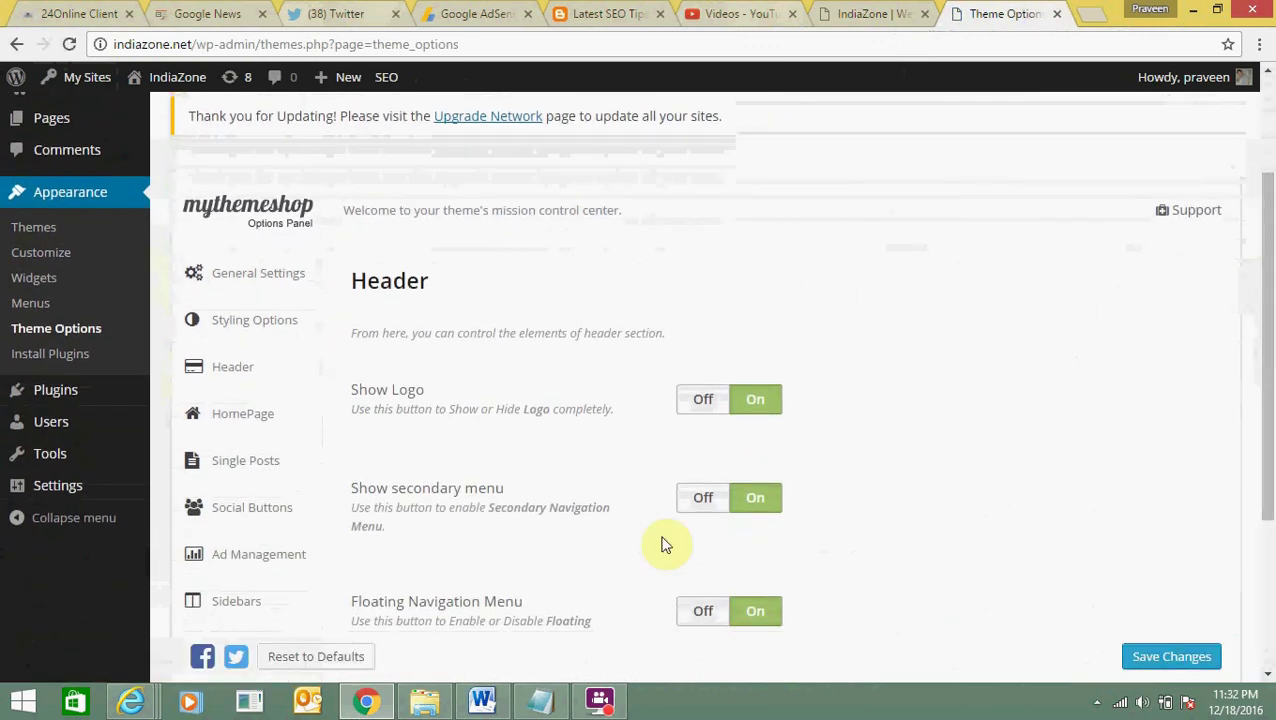
Step: Under HomePage options, turn Homepage Slider Off and save, getting 'Settings Saved!'
click(255, 425)
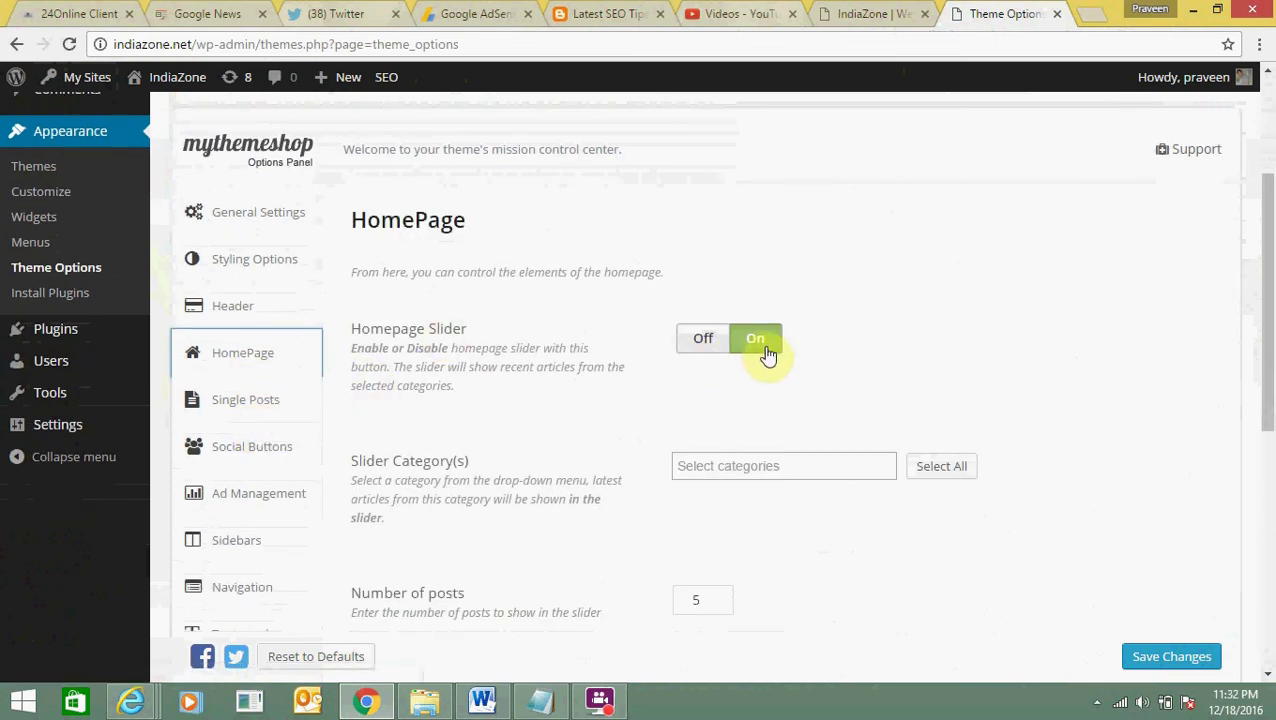
click(704, 342)
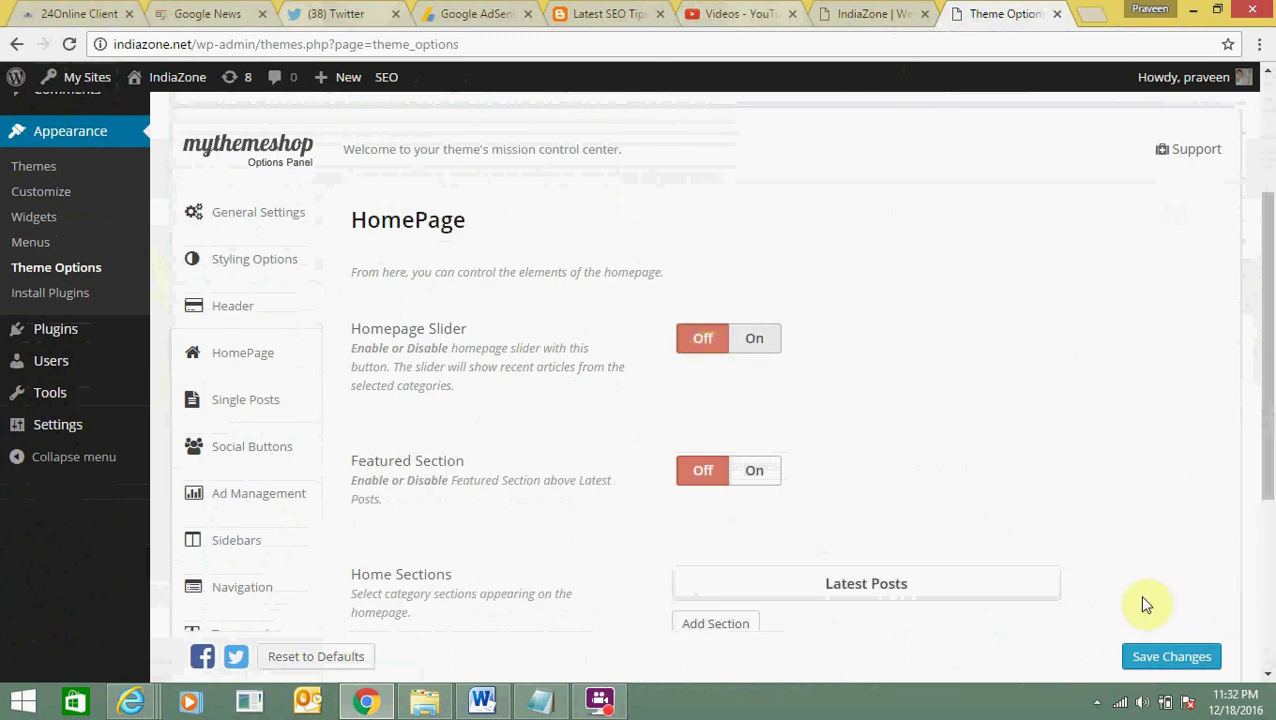
click(1165, 658)
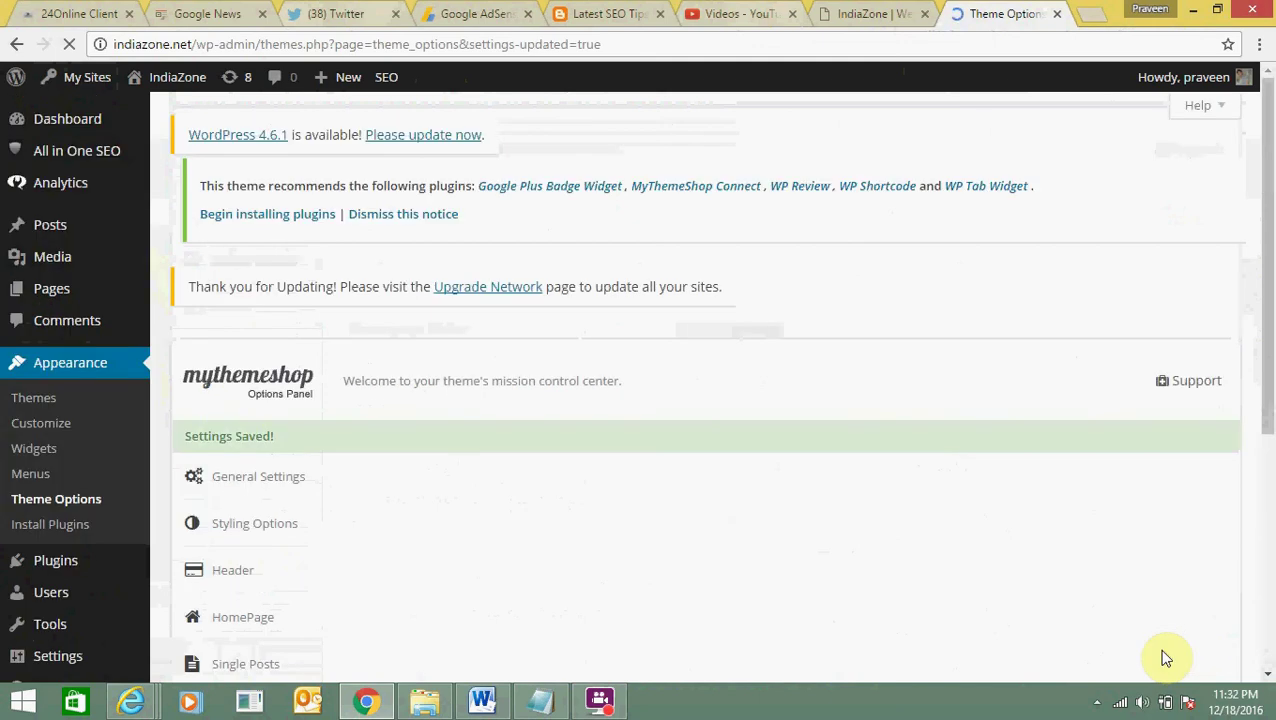
Step: Check that the HomePage slider toggle reads Disable, then go back to the IndiaZone homepage
drag(1266, 358, 1272, 490)
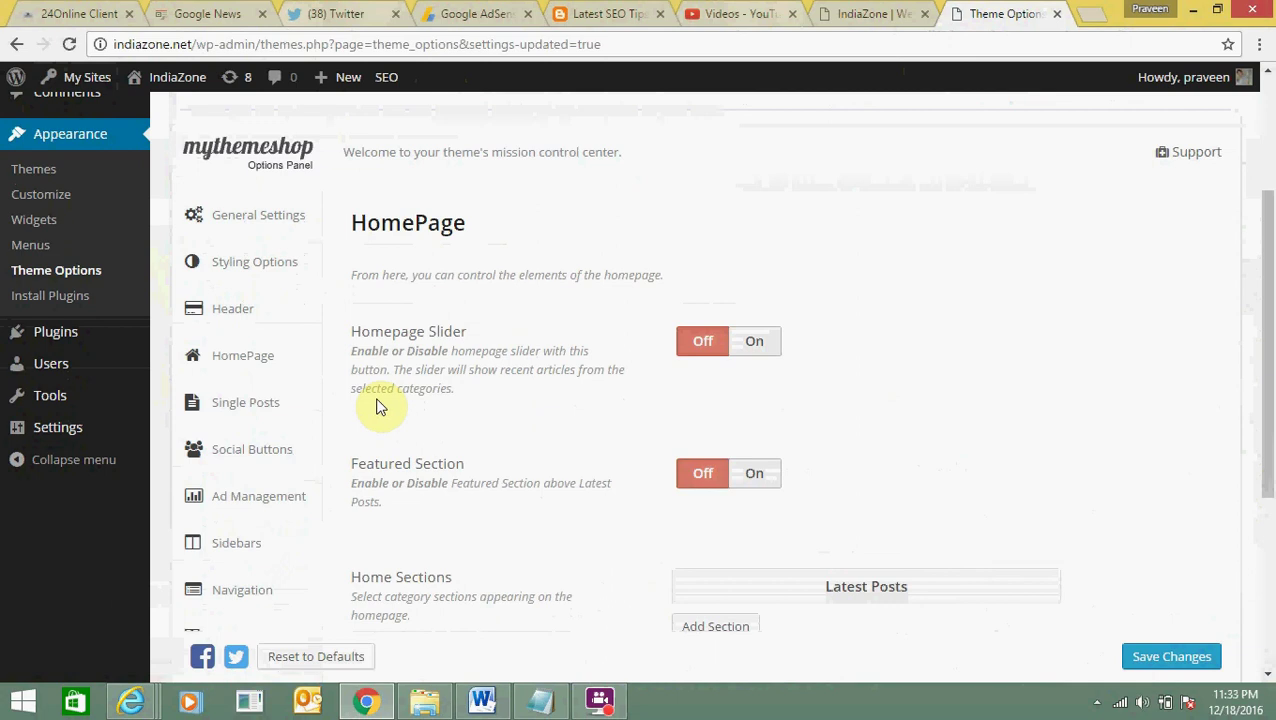
double_click(425, 357)
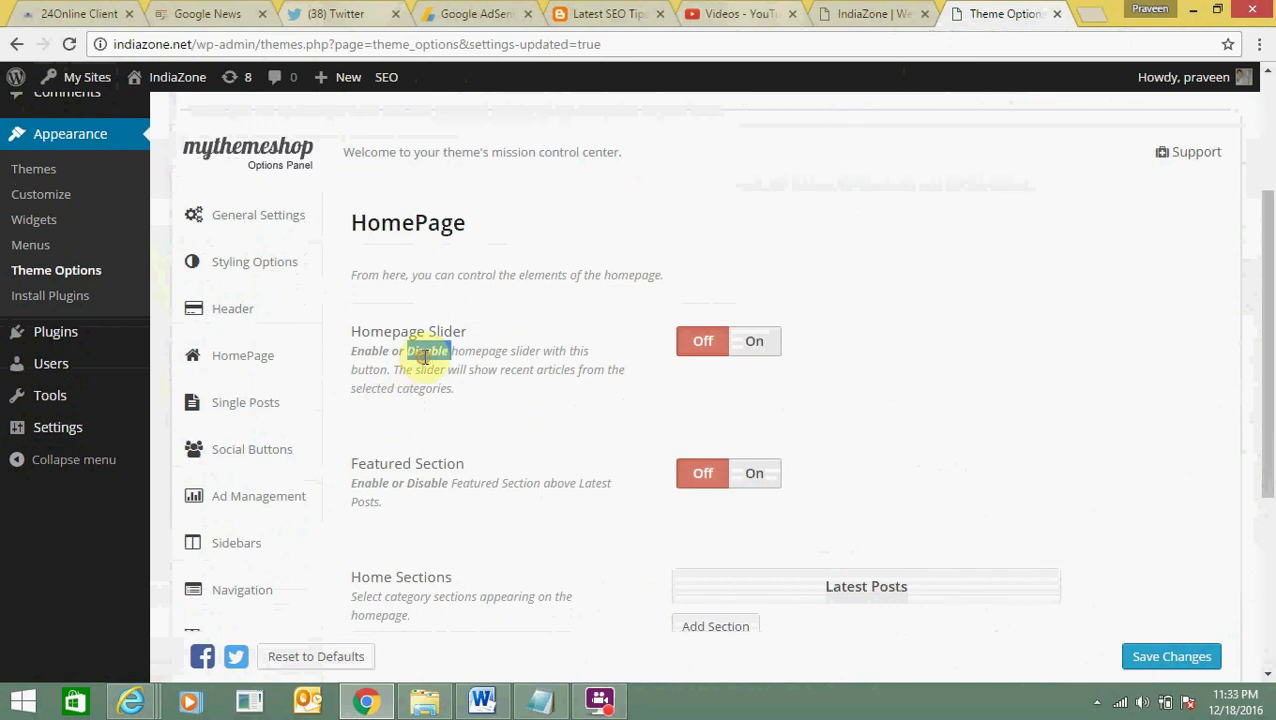
click(889, 12)
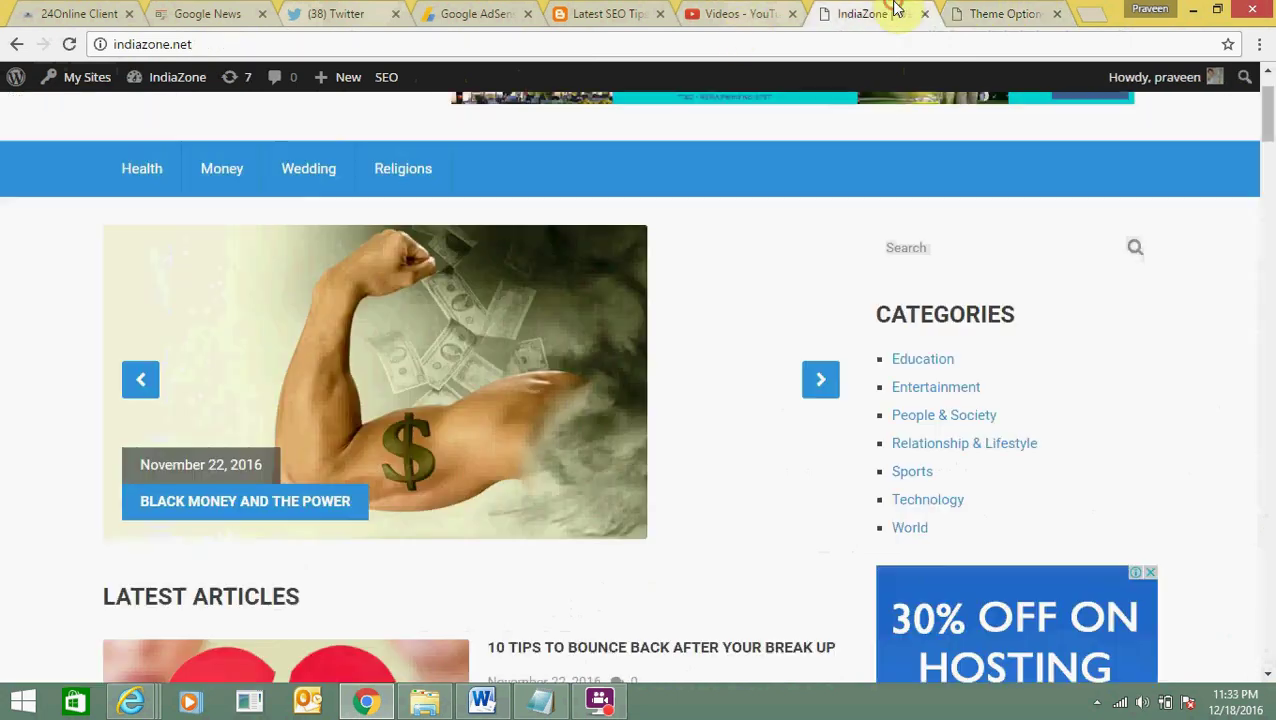
Step: Reload the IndiaZone homepage repeatedly to confirm the slider is gone, then return to HomePage options
click(72, 48)
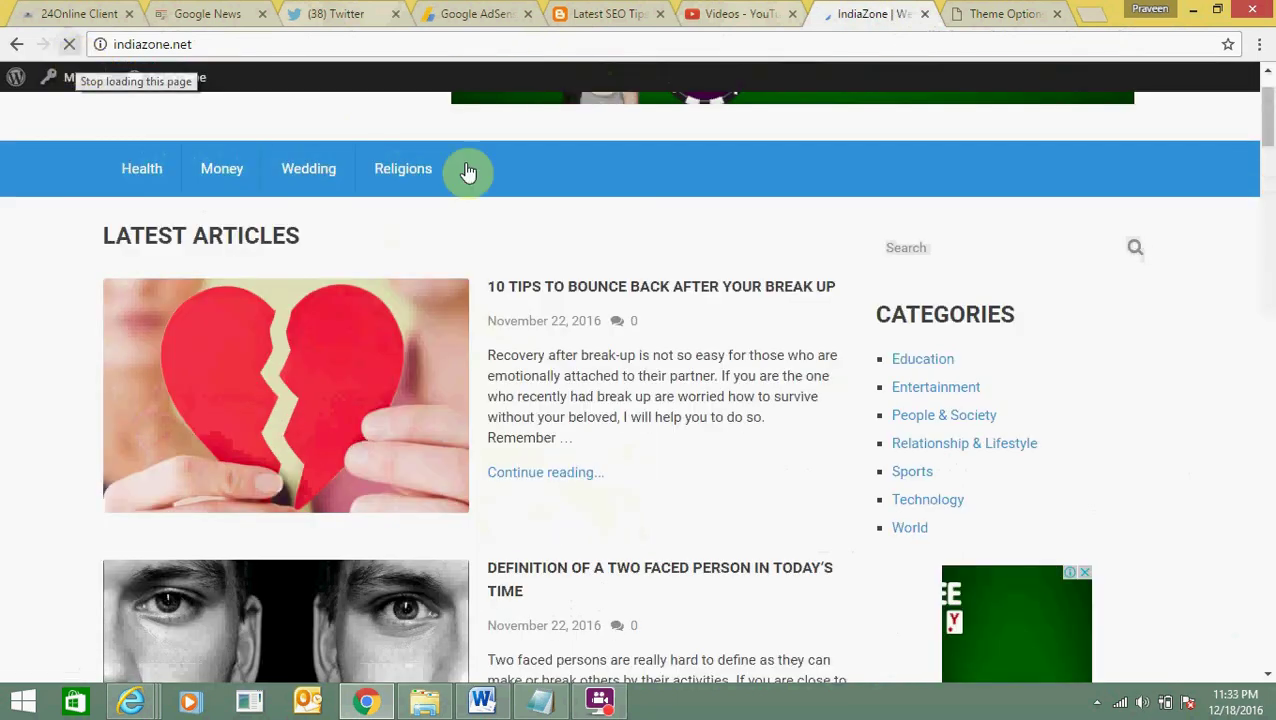
drag(1266, 228, 1268, 130)
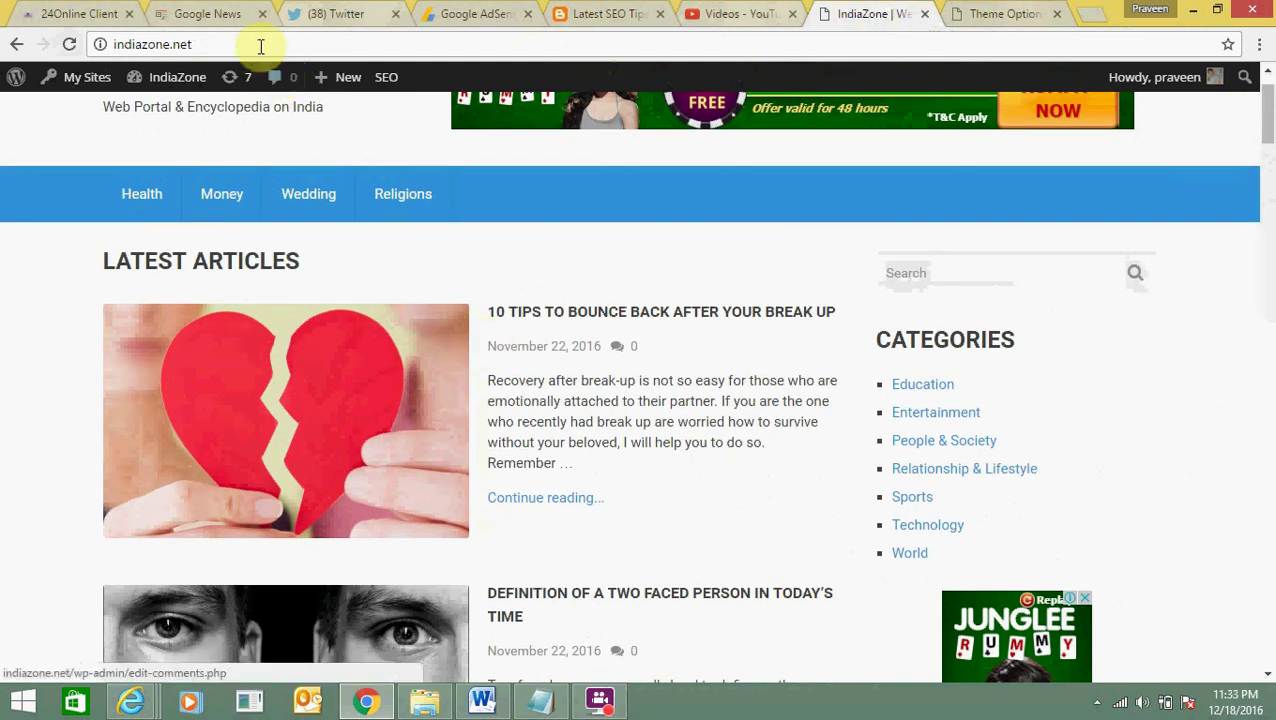
click(258, 44)
key(Return)
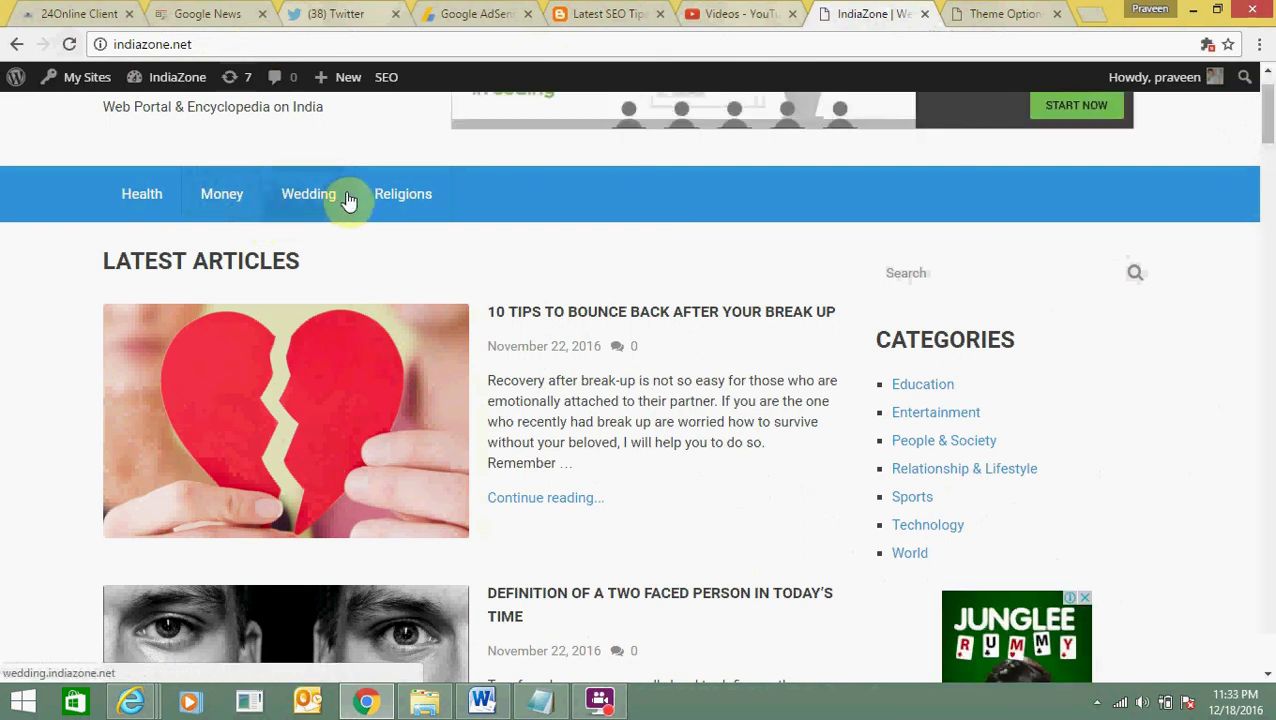
click(70, 45)
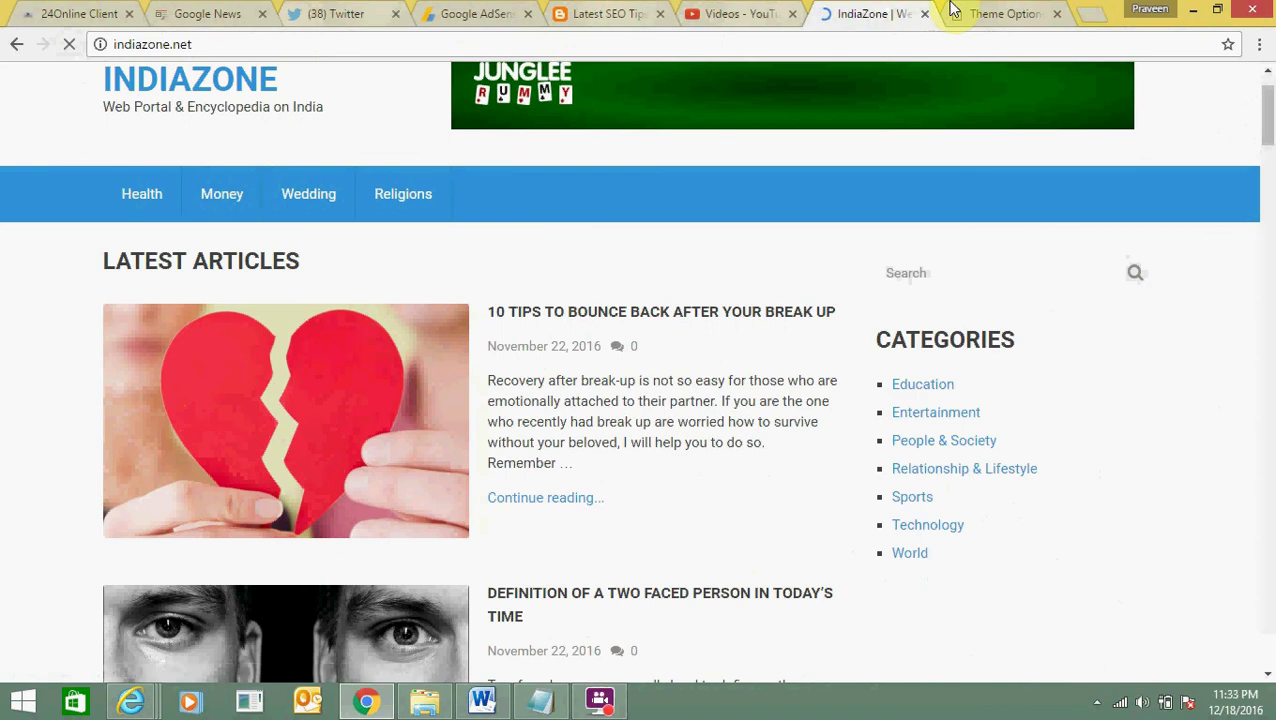
click(988, 12)
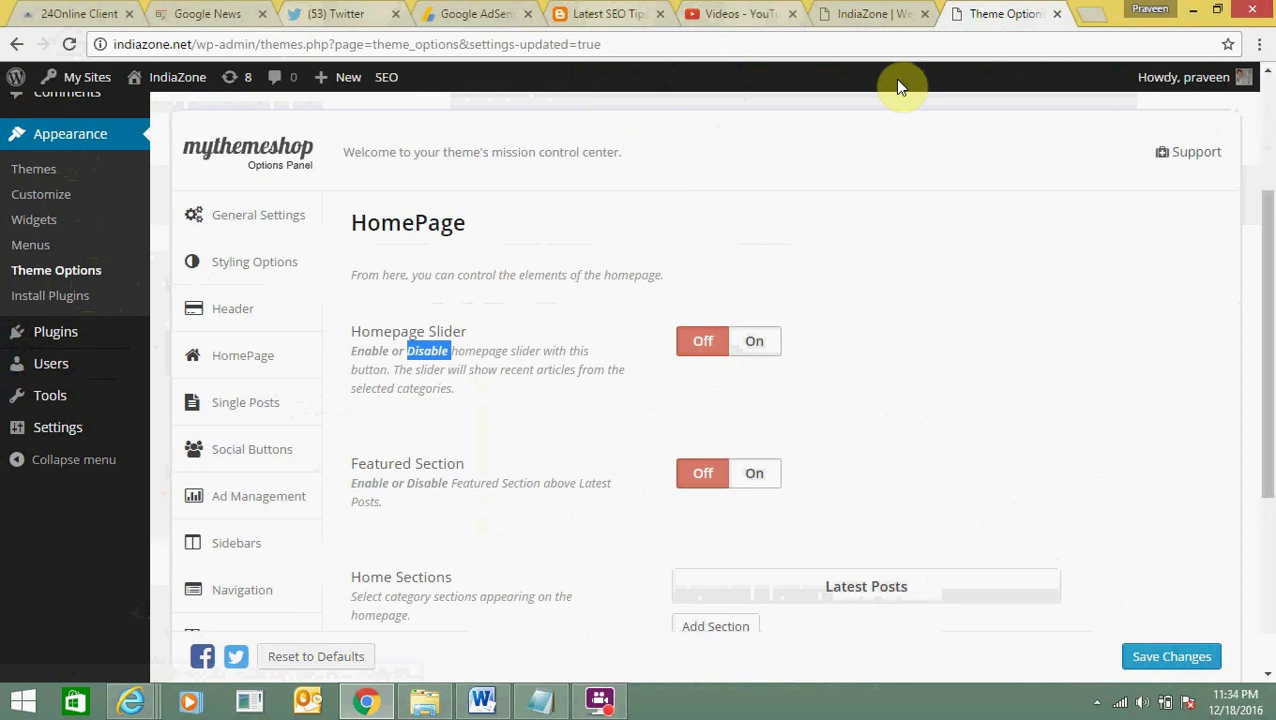
Step: View the updated IndiaZone homepage, now opening straight onto Latest Articles without a slider
click(852, 13)
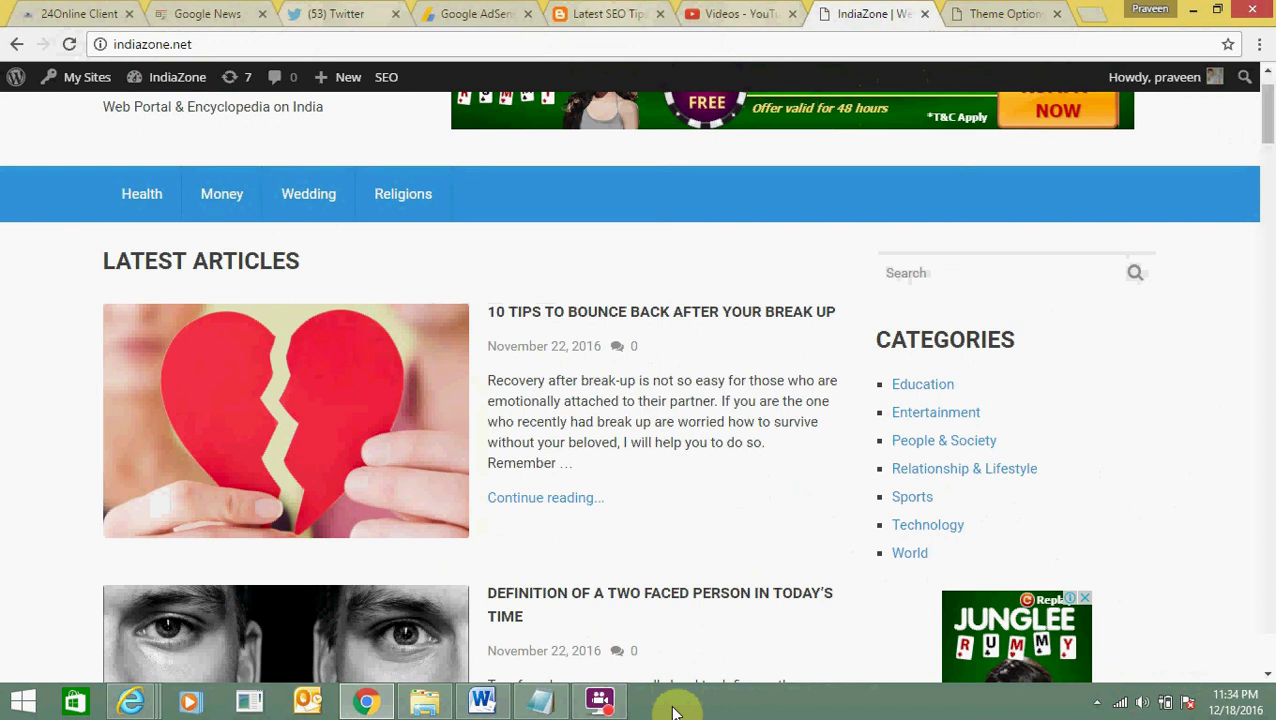
click(599, 700)
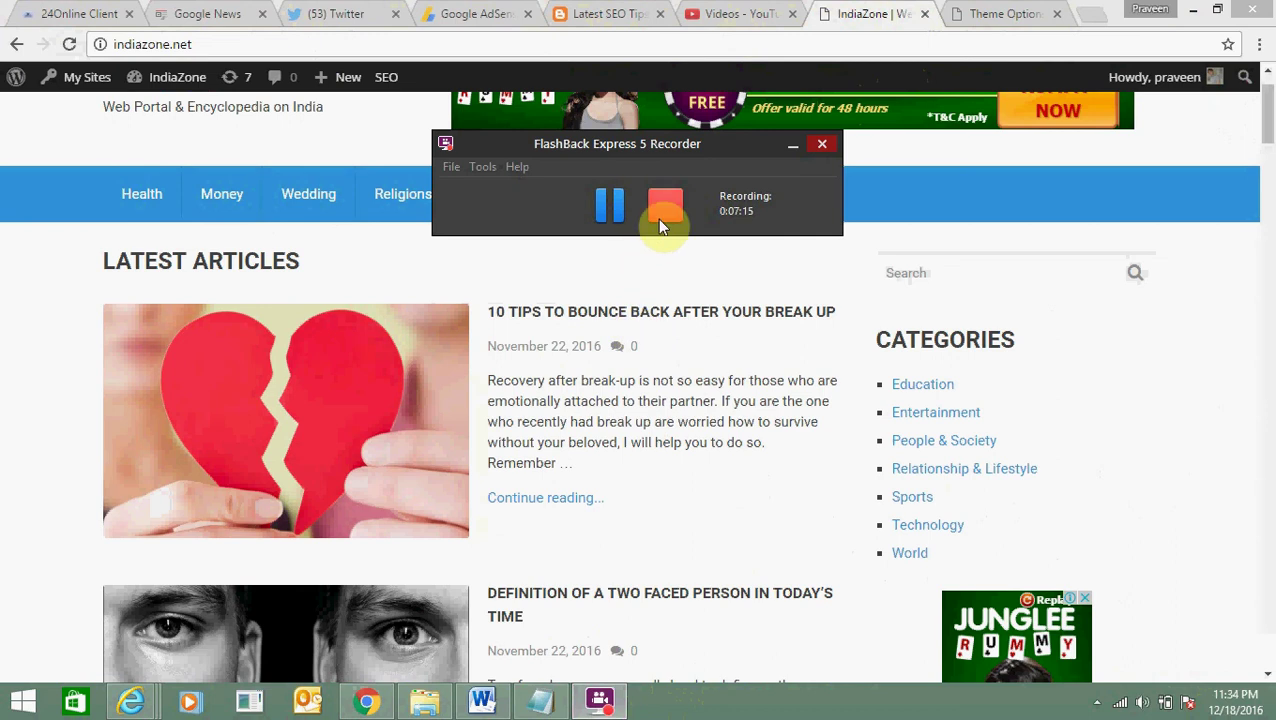